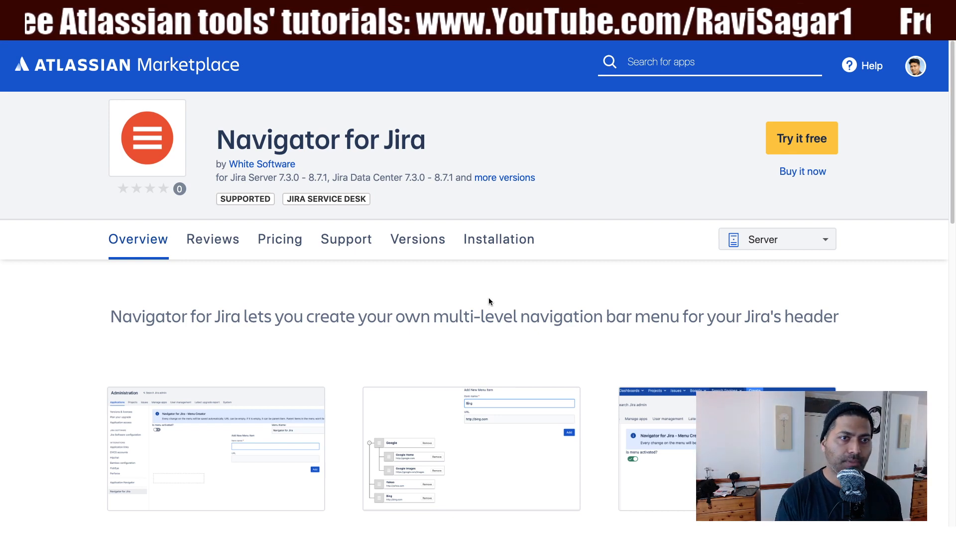
Step: Check which hosting options are offered for Navigator for Jira on its Marketplace listing
{"action": "scroll", "coordinate": [488, 300], "scroll_direction": "down", "scroll_amount": 1}
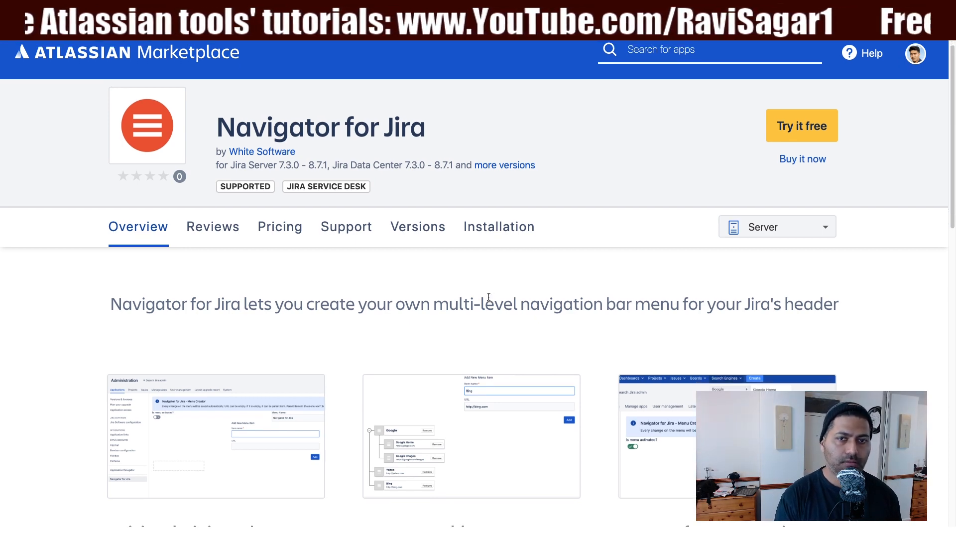
{"action": "scroll", "coordinate": [485, 297], "scroll_direction": "down", "scroll_amount": 1}
{"action": "left_click", "coordinate": [818, 227]}
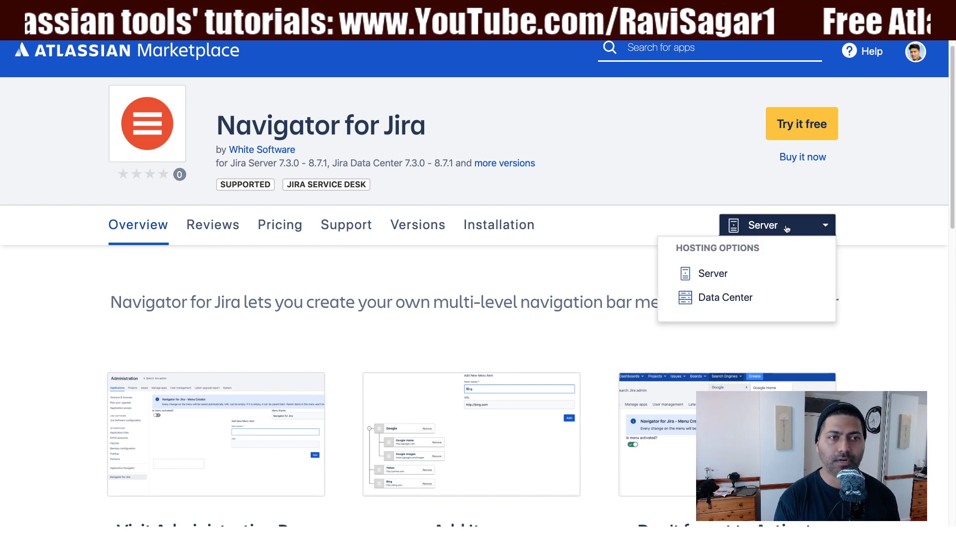
{"action": "left_click", "coordinate": [386, 323]}
{"action": "scroll", "coordinate": [397, 334], "scroll_direction": "down", "scroll_amount": 2}
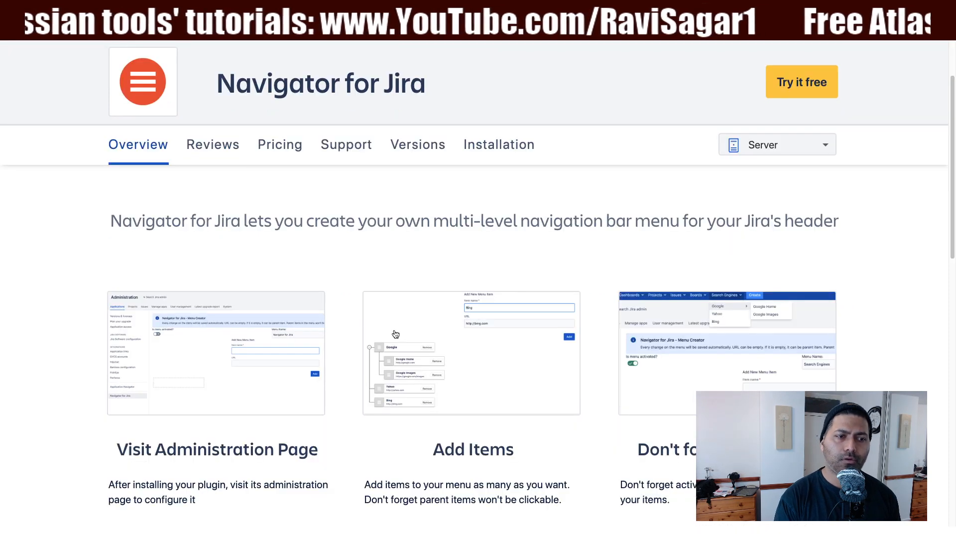
Step: Browse the listing's enlarged screenshots covering Visit Administration Page, Add Items and Don't forget to Activate
{"action": "left_click", "coordinate": [177, 357]}
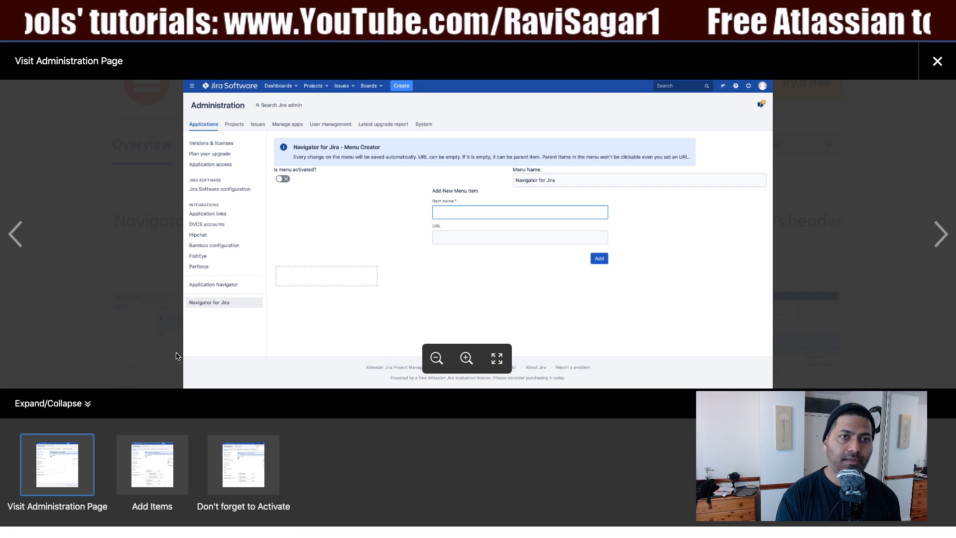
{"action": "left_click", "coordinate": [934, 243]}
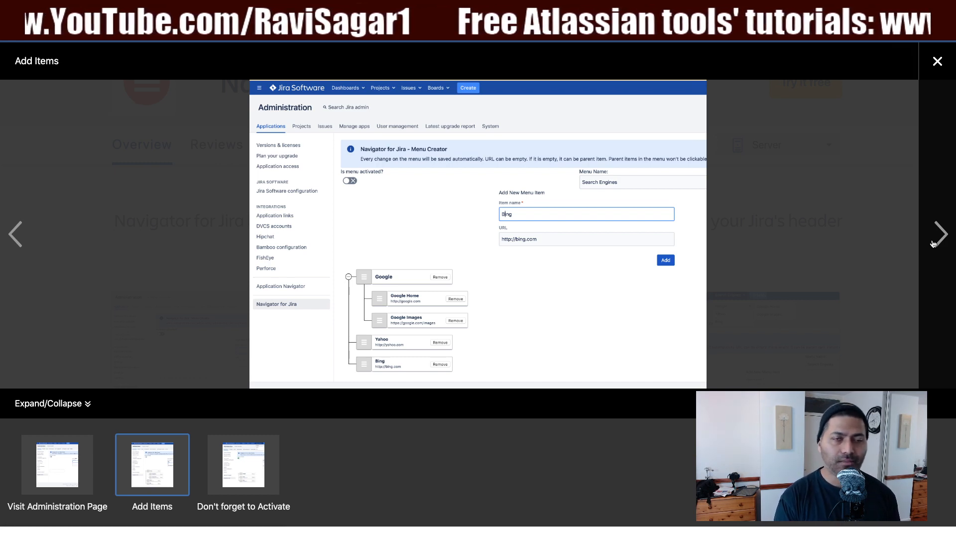
{"action": "left_click", "coordinate": [933, 243]}
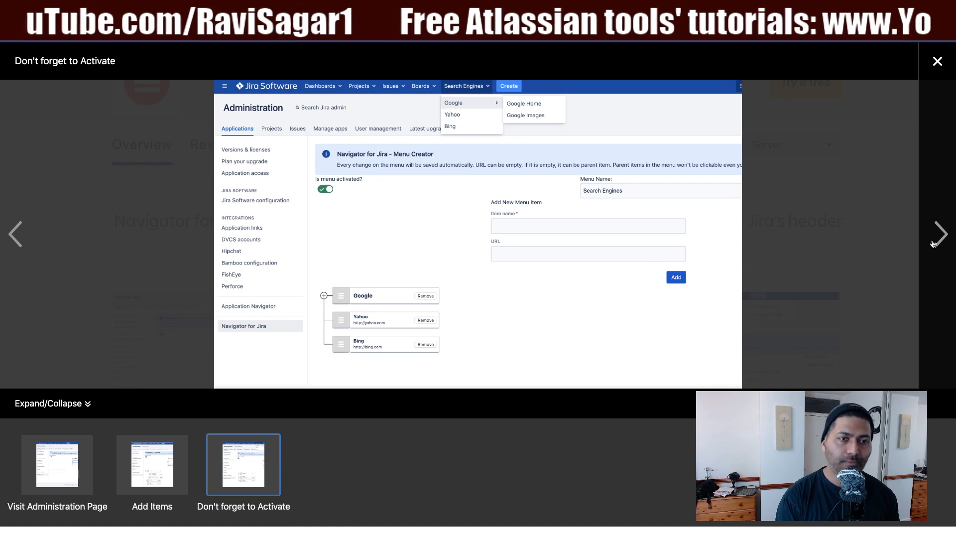
{"action": "left_click", "coordinate": [933, 244]}
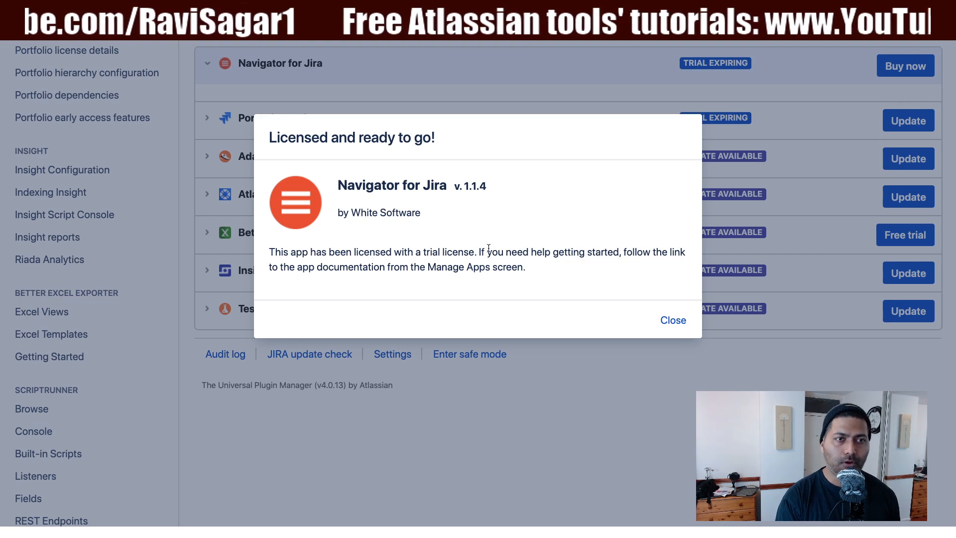
Step: Dismiss the Navigator for Jira licence notice and go from the app management page to the Applications administration page
{"action": "left_click", "coordinate": [674, 322]}
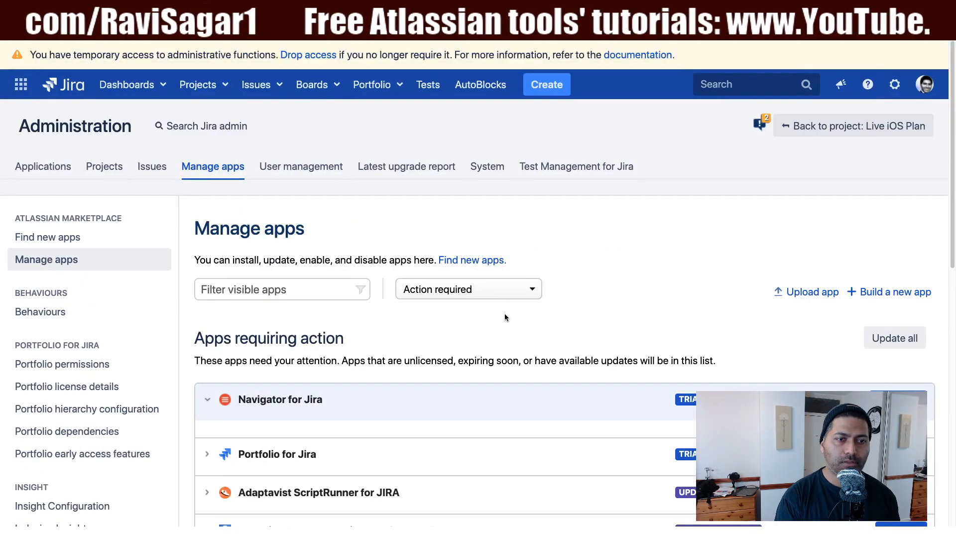
{"action": "scroll", "coordinate": [165, 166], "scroll_direction": "down", "scroll_amount": 10}
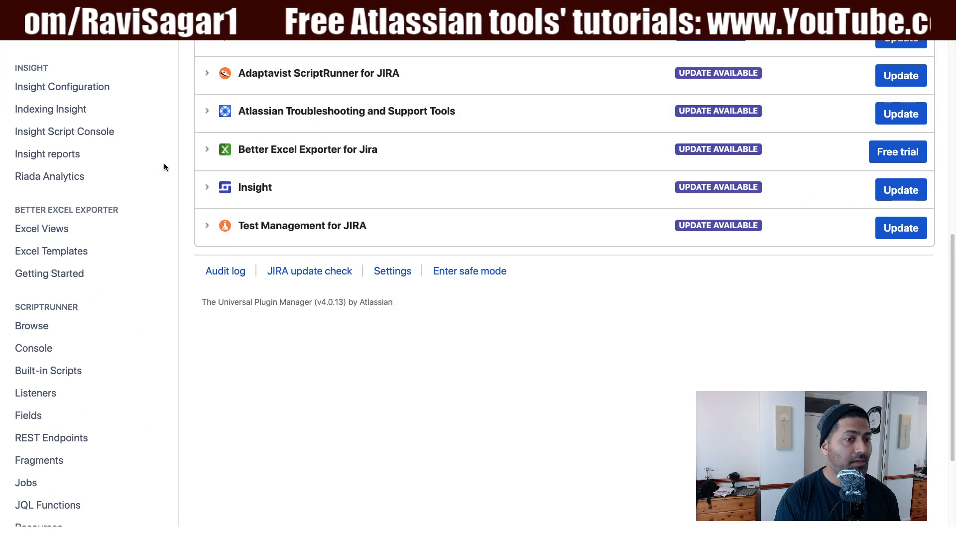
{"action": "scroll", "coordinate": [167, 179], "scroll_direction": "up", "scroll_amount": 10}
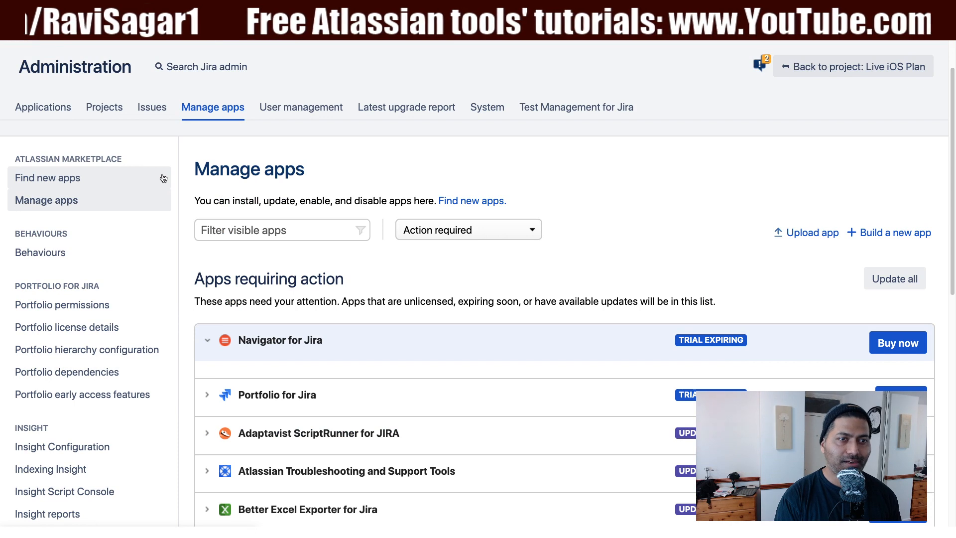
{"action": "left_click", "coordinate": [59, 112]}
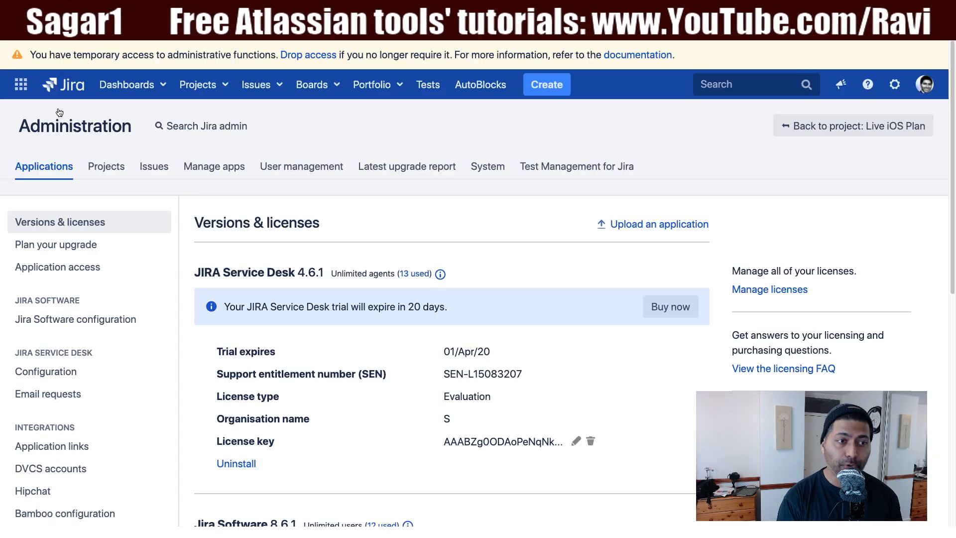
Step: Examine the Applications administration page for its navigator entries and check the links offered in the application switcher
{"action": "scroll", "coordinate": [309, 220], "scroll_direction": "down", "scroll_amount": 3}
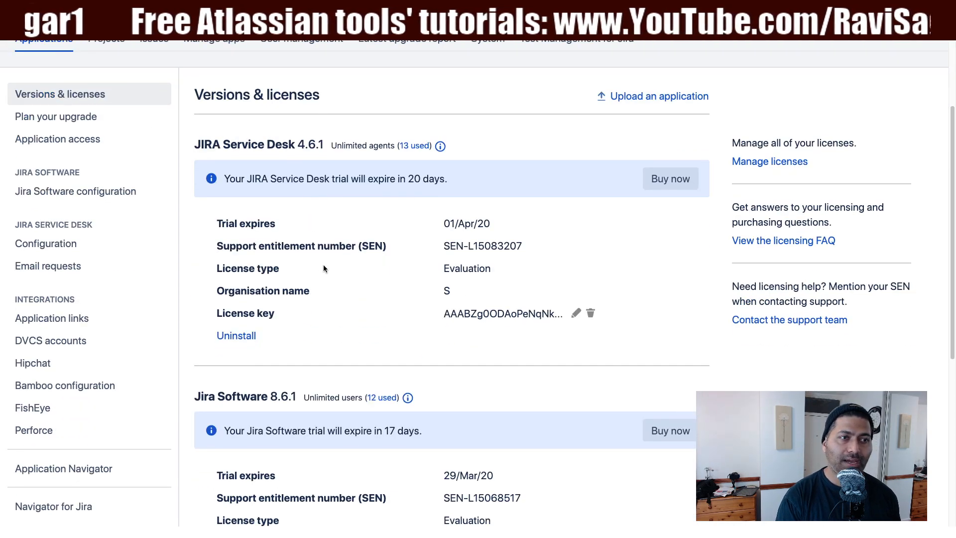
{"action": "scroll", "coordinate": [324, 265], "scroll_direction": "up", "scroll_amount": 3}
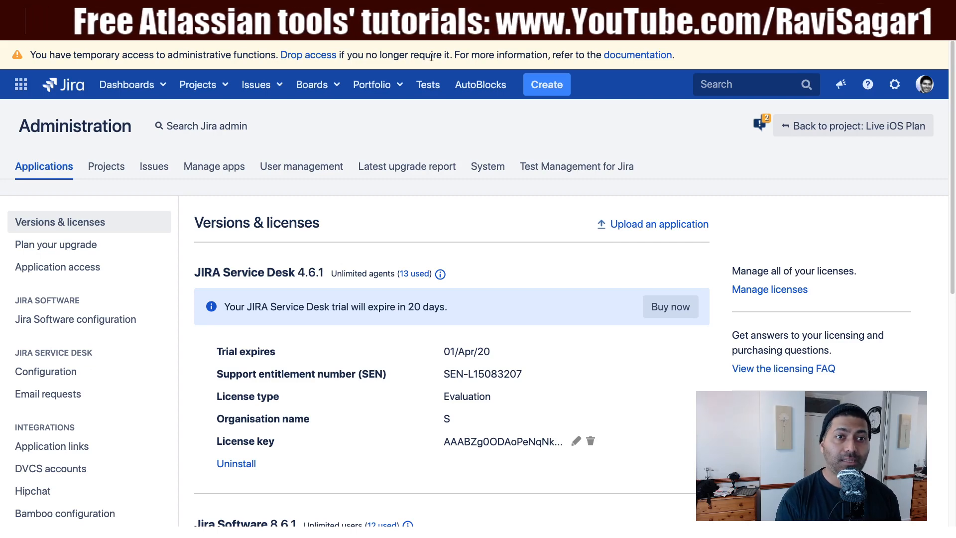
{"action": "scroll", "coordinate": [378, 95], "scroll_direction": "down", "scroll_amount": 1}
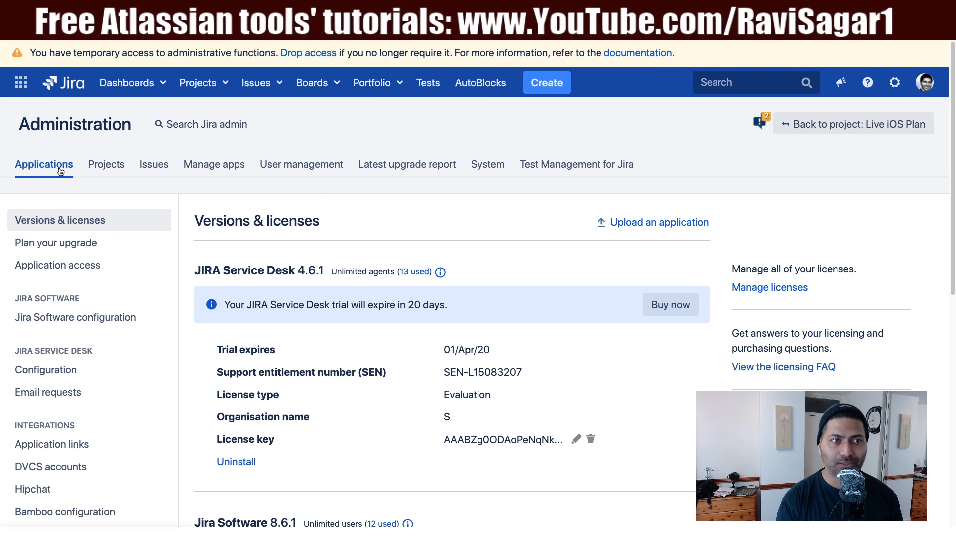
{"action": "scroll", "coordinate": [93, 187], "scroll_direction": "down", "scroll_amount": 6}
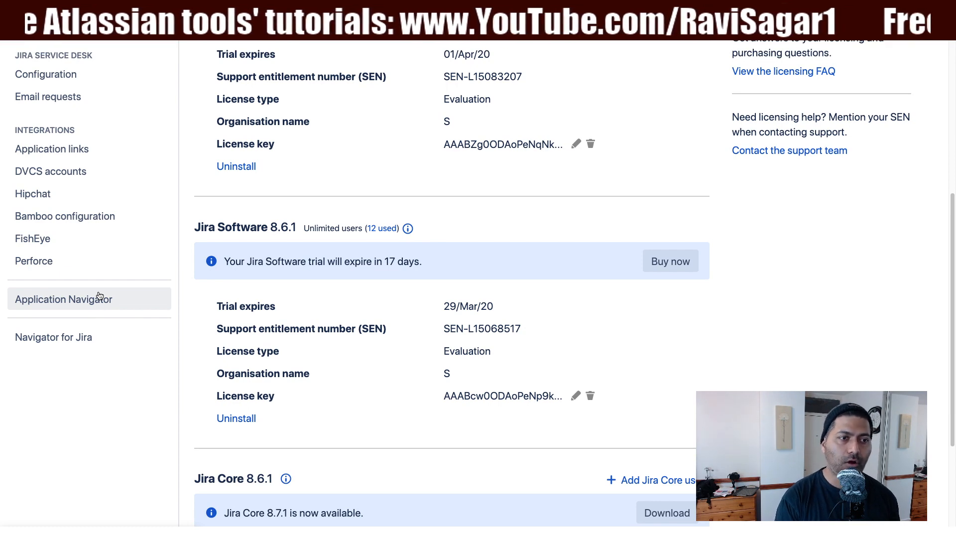
{"action": "scroll", "coordinate": [93, 297], "scroll_direction": "up", "scroll_amount": 6}
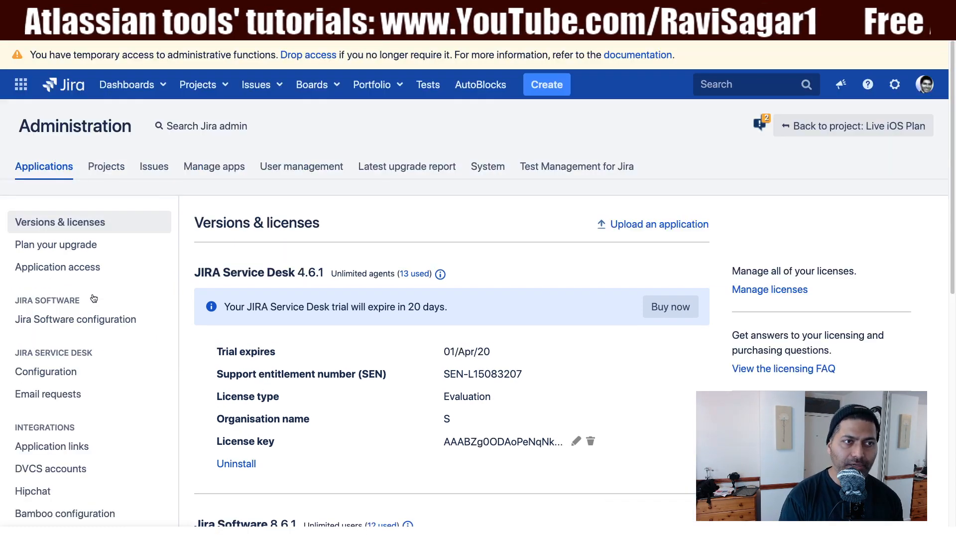
{"action": "left_click", "coordinate": [21, 85]}
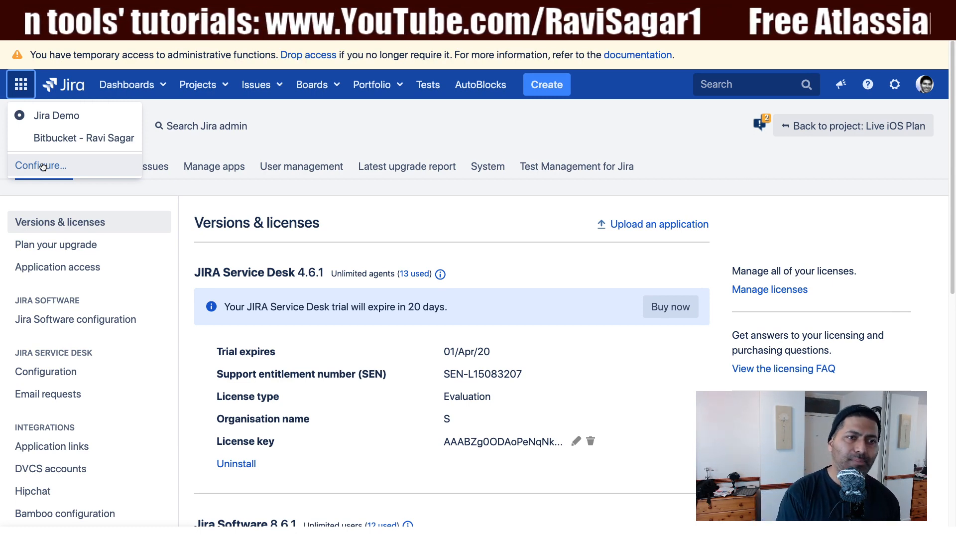
{"action": "left_click", "coordinate": [376, 136]}
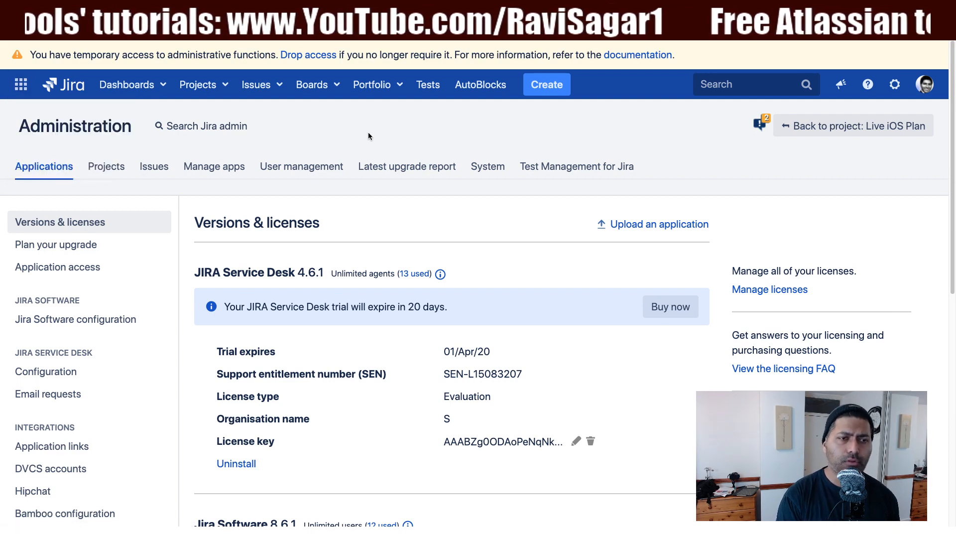
Step: Open the Navigator for Jira menu creator and activate the custom menu
{"action": "scroll", "coordinate": [369, 132], "scroll_direction": "down", "scroll_amount": 7}
{"action": "left_click", "coordinate": [44, 269]}
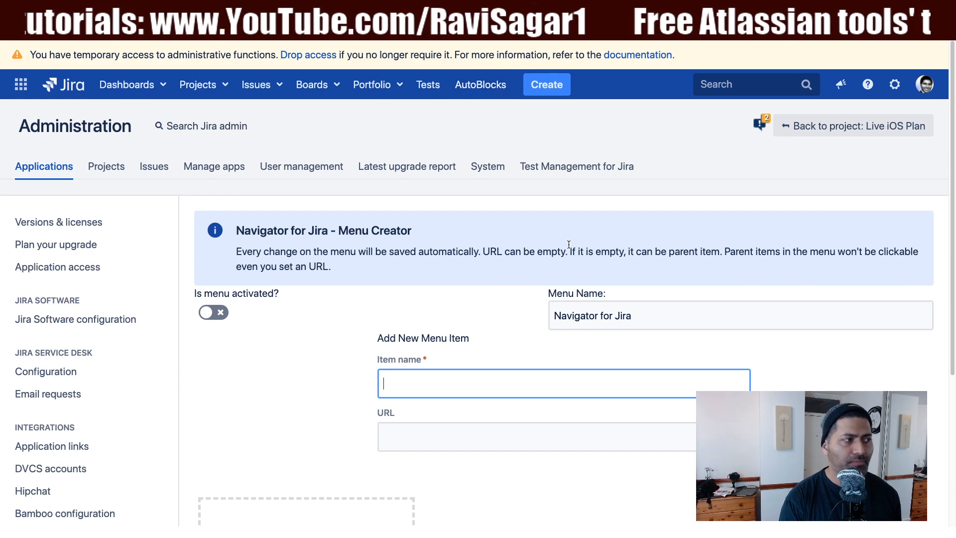
{"action": "scroll", "coordinate": [569, 244], "scroll_direction": "down", "scroll_amount": 3}
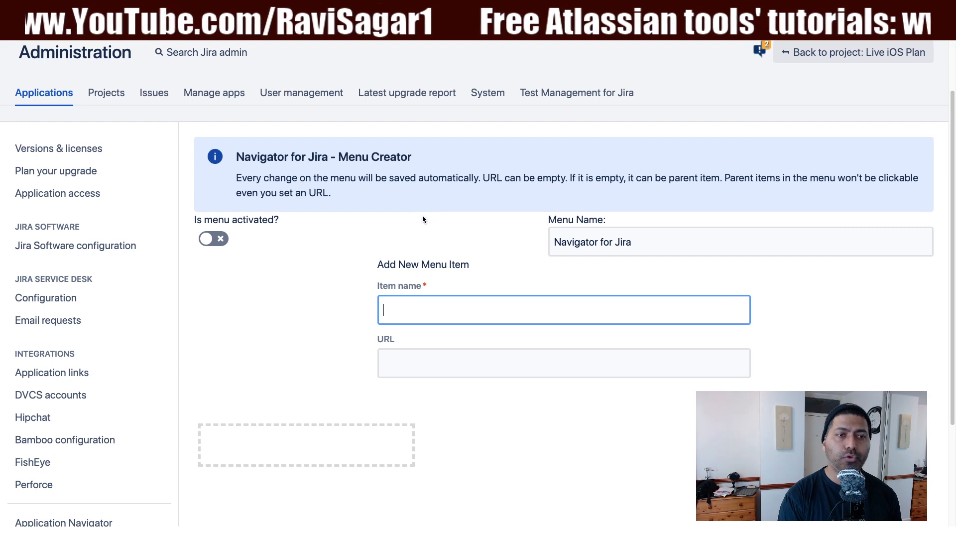
{"action": "left_click", "coordinate": [224, 240]}
{"action": "scroll", "coordinate": [339, 258], "scroll_direction": "up", "scroll_amount": 2}
{"action": "scroll", "coordinate": [339, 258], "scroll_direction": "down", "scroll_amount": 2}
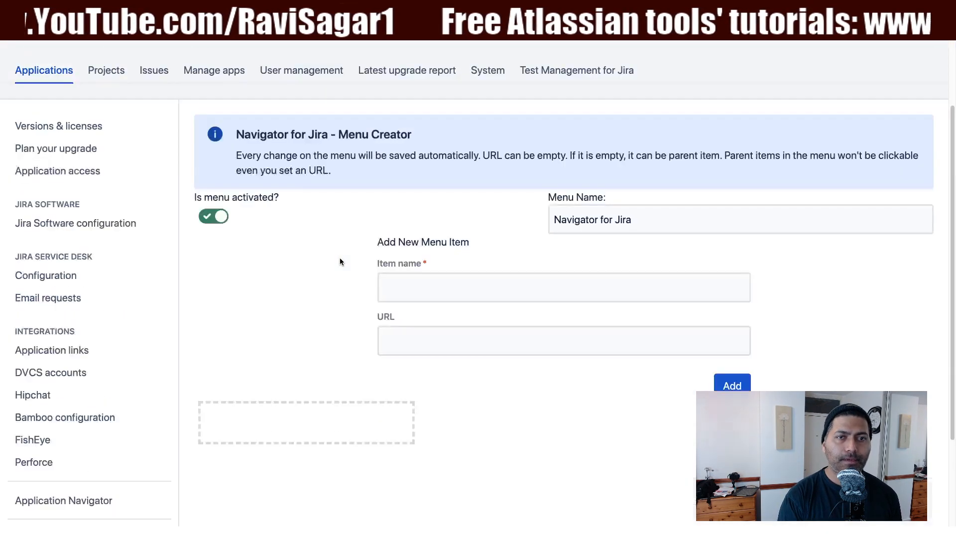
Step: Rename the custom menu as "About us"
{"action": "scroll", "coordinate": [340, 258], "scroll_direction": "up", "scroll_amount": 2}
{"action": "scroll", "coordinate": [575, 289], "scroll_direction": "down", "scroll_amount": 1}
{"action": "triple_click", "coordinate": [629, 297]}
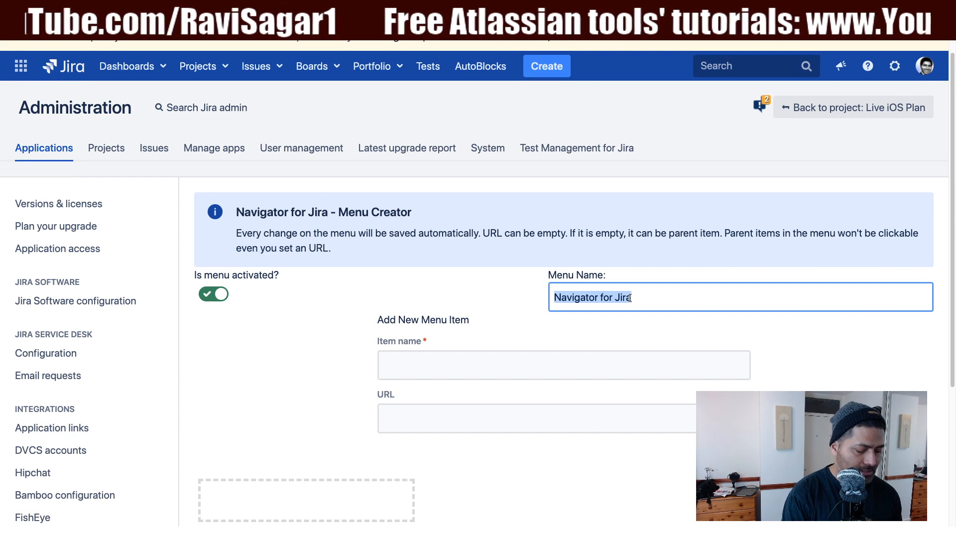
{"action": "type", "text": "About us"}
Step: Name the new menu item "Who is" followed by the site owner's first name
{"action": "scroll", "coordinate": [607, 303], "scroll_direction": "down", "scroll_amount": 1}
{"action": "left_click", "coordinate": [506, 346]}
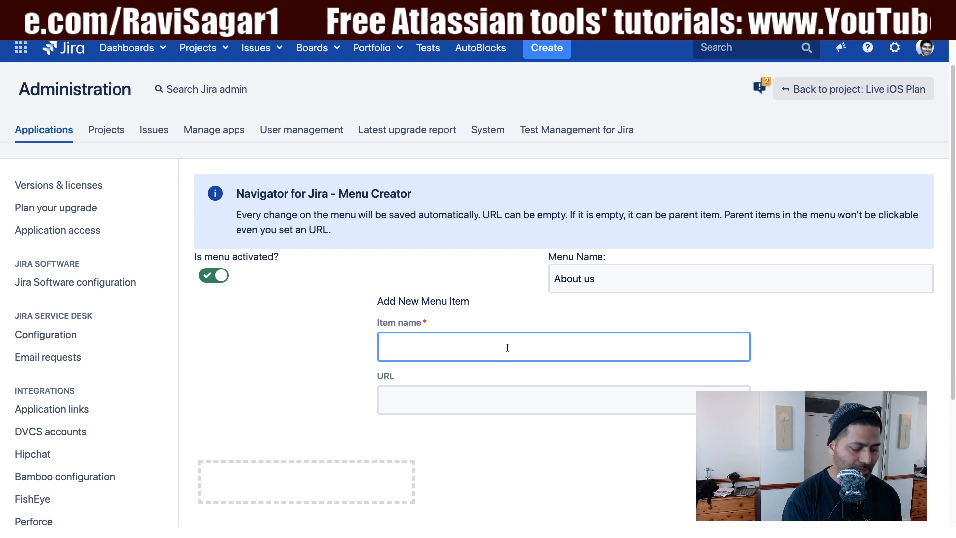
{"action": "type", "text": "www.ra"}
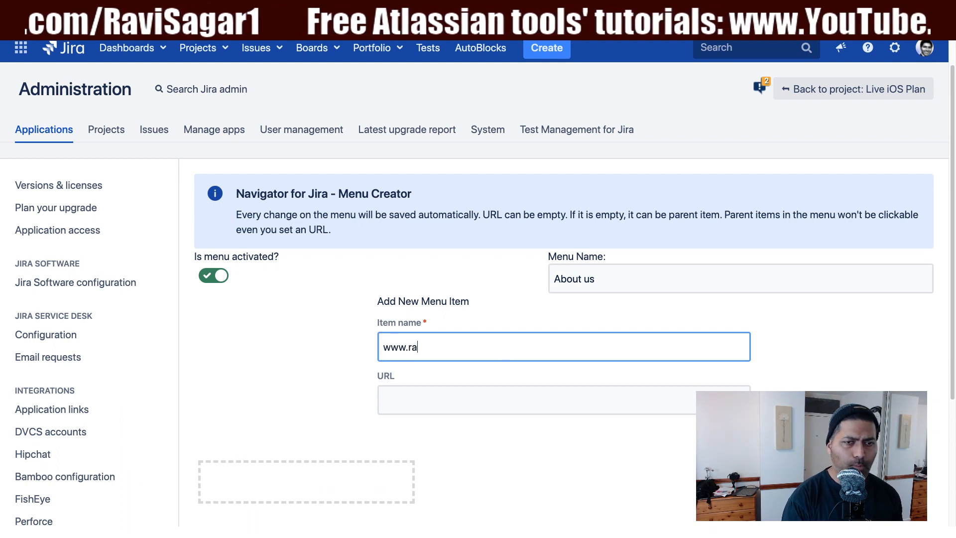
{"action": "type", "text": "visagar"}
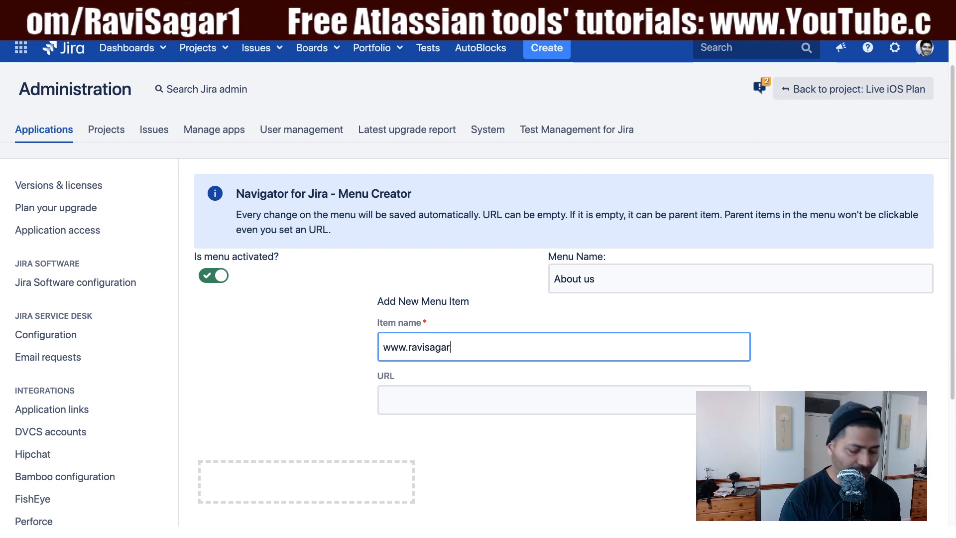
{"action": "key", "text": "shift+Tab"}
{"action": "key", "text": "Tab"}
{"action": "type", "text": "Who is Ravi"}
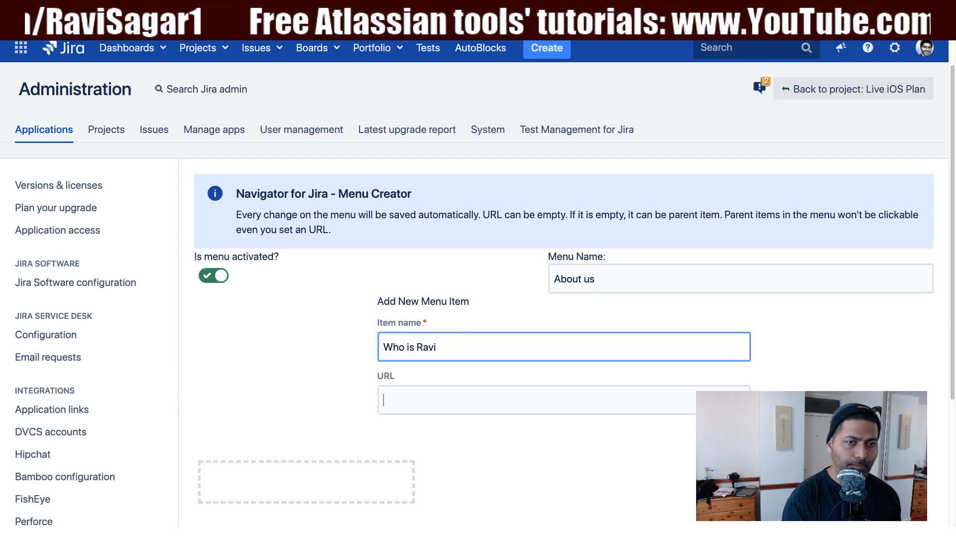
Step: Set the new item's URL to the site owner's personal website address and add the item to the menu
{"action": "key", "text": "Tab"}
{"action": "type", "text": "www"}
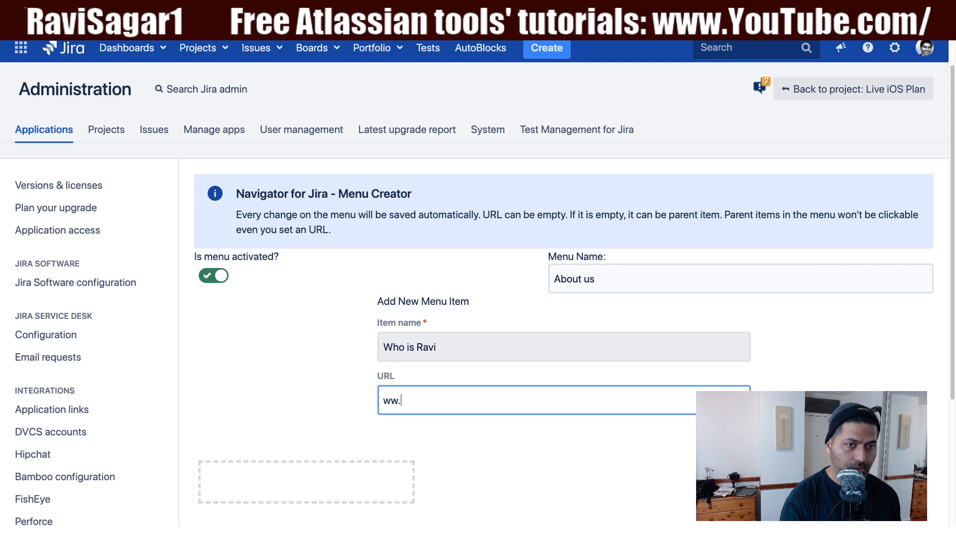
{"action": "type", "text": ".rav"}
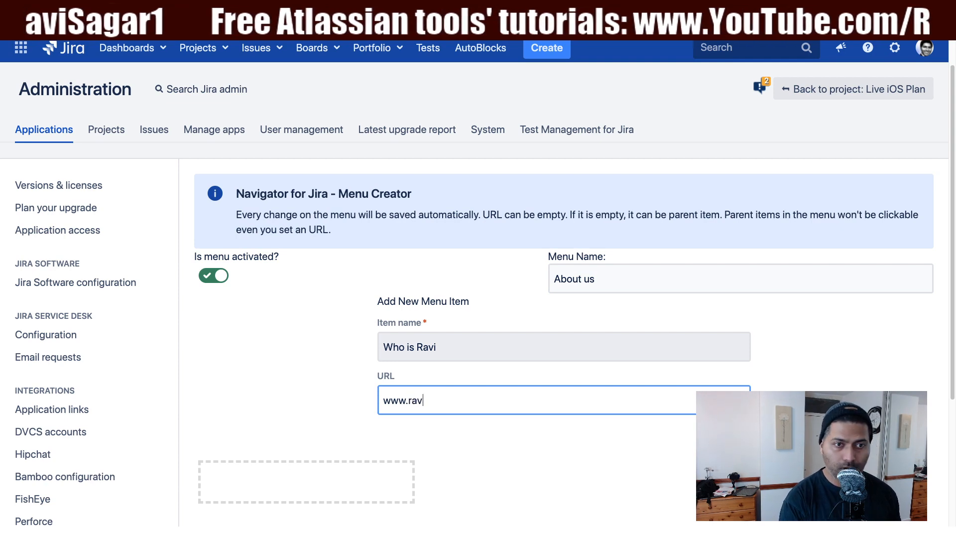
{"action": "type", "text": "isagar.in"}
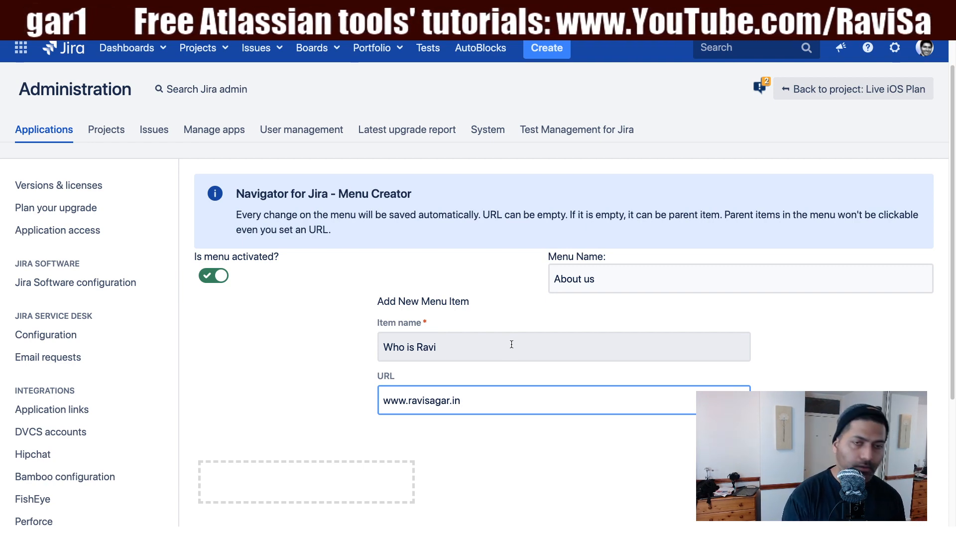
{"action": "scroll", "coordinate": [511, 344], "scroll_direction": "down", "scroll_amount": 5}
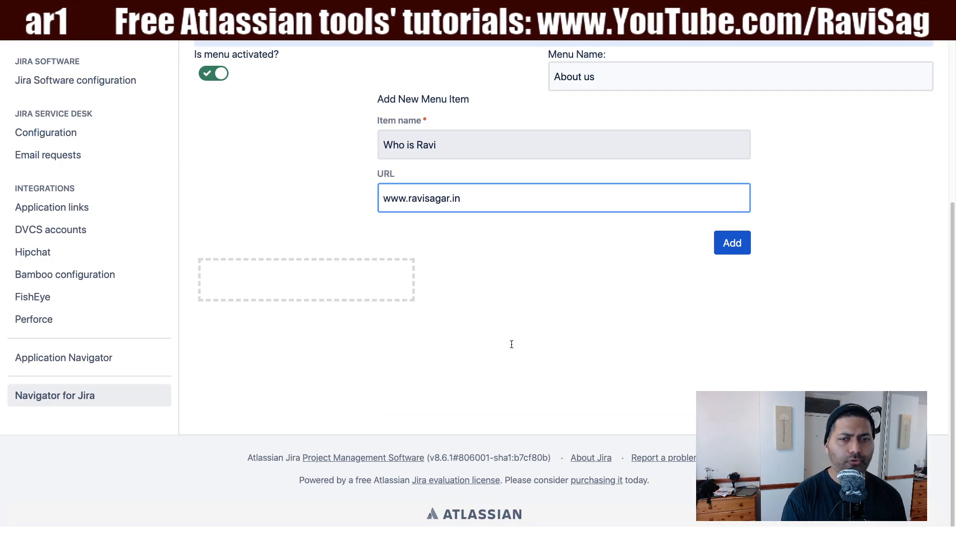
{"action": "scroll", "coordinate": [511, 344], "scroll_direction": "up", "scroll_amount": 4}
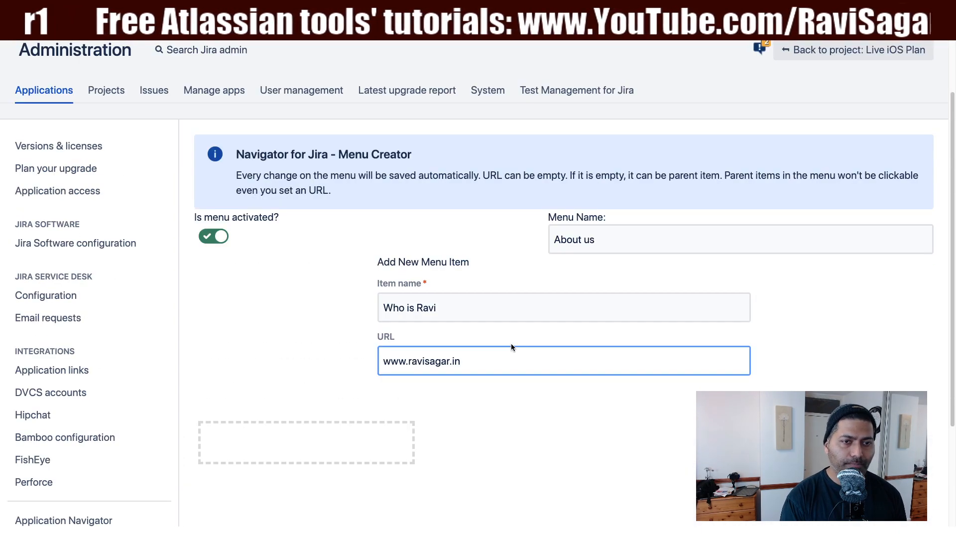
{"action": "key", "text": "Return"}
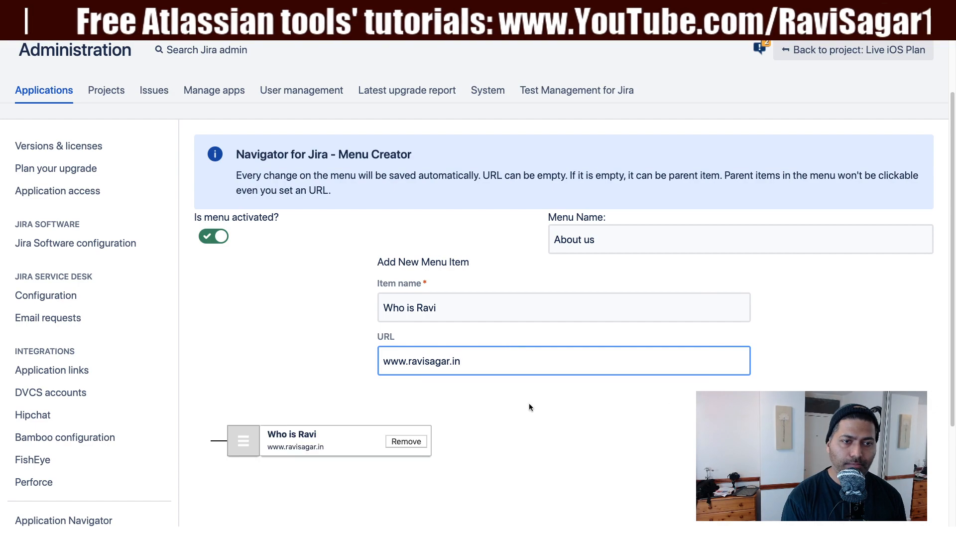
Step: Check the menu item structure and reload the page to refresh the header with the About us menu
{"action": "scroll", "coordinate": [293, 446], "scroll_direction": "up", "scroll_amount": 2}
{"action": "scroll", "coordinate": [296, 443], "scroll_direction": "down", "scroll_amount": 4}
{"action": "scroll", "coordinate": [296, 447], "scroll_direction": "up", "scroll_amount": 3}
{"action": "scroll", "coordinate": [295, 446], "scroll_direction": "down", "scroll_amount": 5}
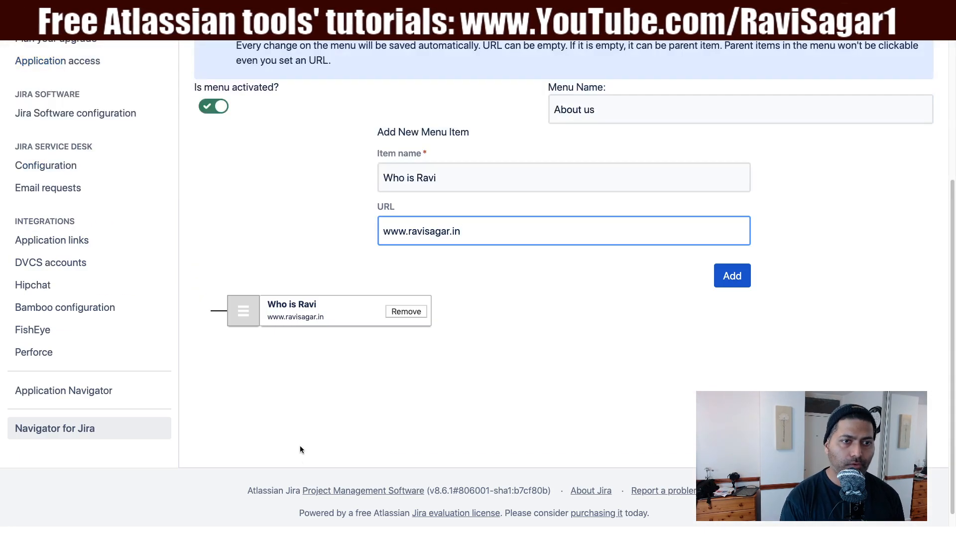
{"action": "scroll", "coordinate": [299, 447], "scroll_direction": "up", "scroll_amount": 5}
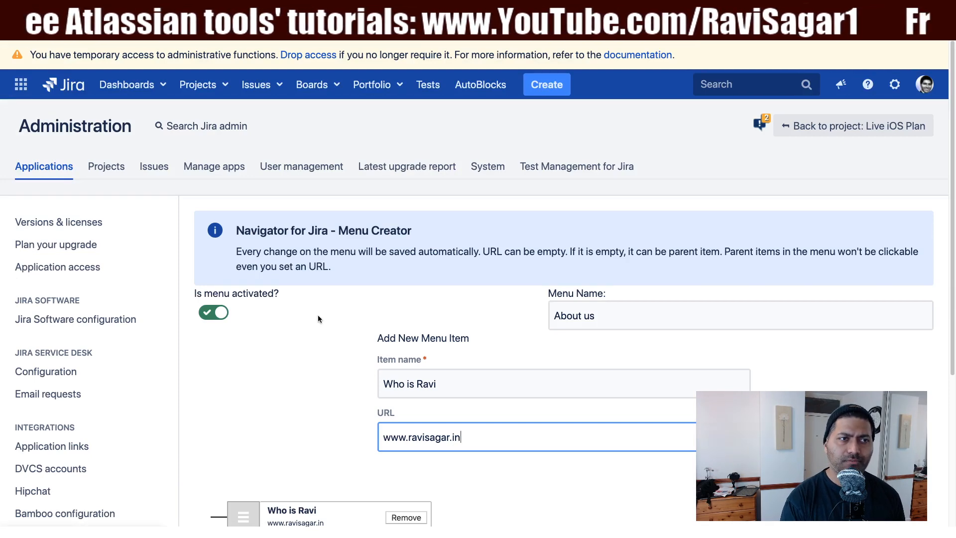
{"action": "key", "text": "super+r"}
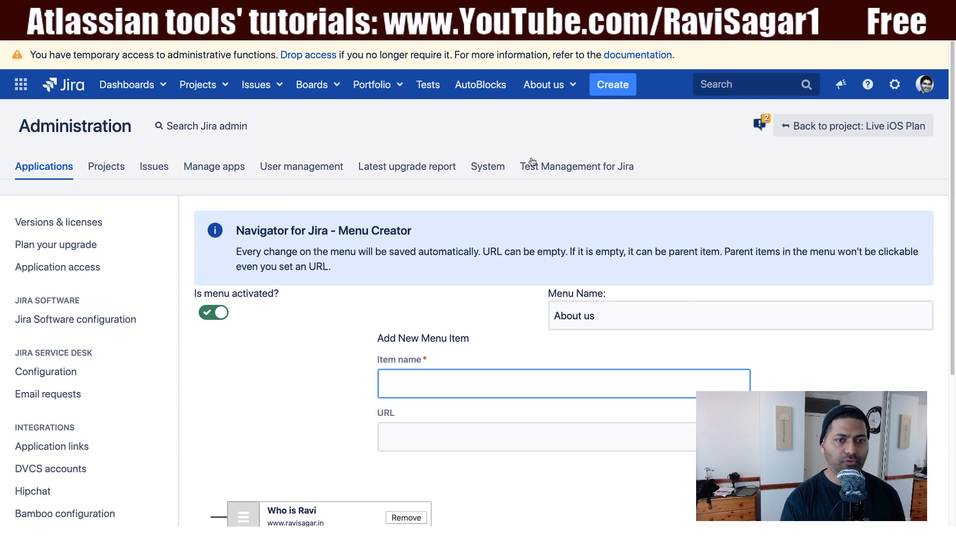
Step: Open the About us menu in the header and examine the URL of its menu item
{"action": "left_click", "coordinate": [567, 82]}
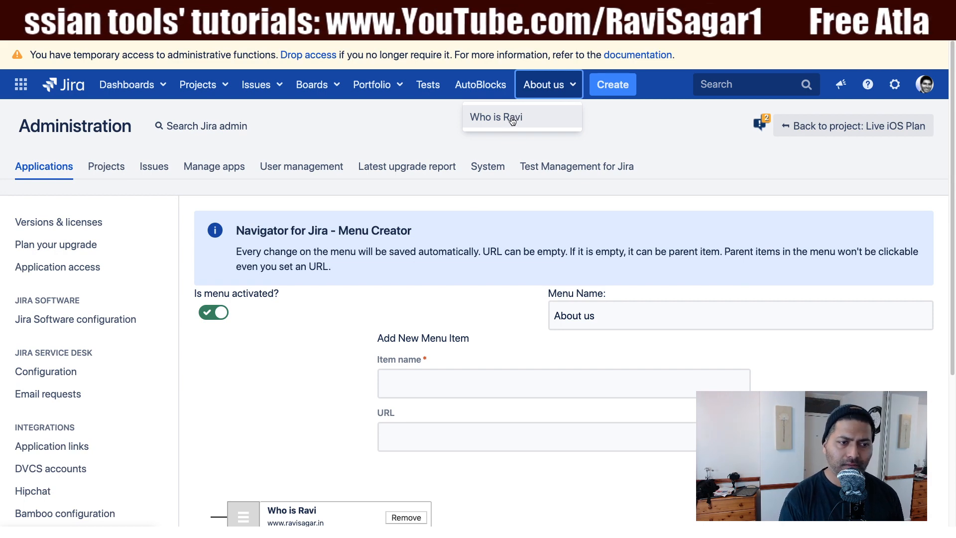
{"action": "scroll", "coordinate": [324, 342], "scroll_direction": "down", "scroll_amount": 4}
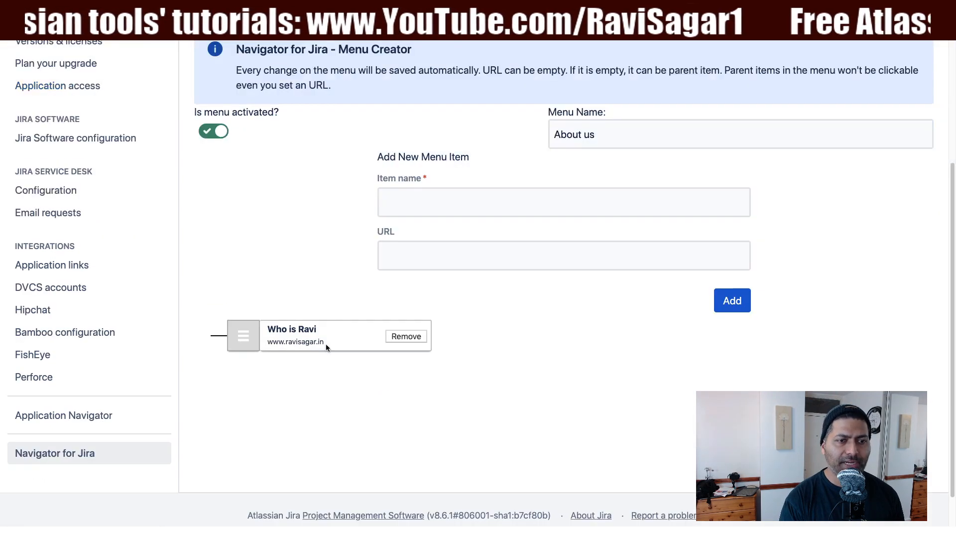
{"action": "scroll", "coordinate": [409, 331], "scroll_direction": "up", "scroll_amount": 1}
{"action": "triple_click", "coordinate": [290, 342]}
{"action": "left_click", "coordinate": [298, 341]}
{"action": "scroll", "coordinate": [297, 338], "scroll_direction": "up", "scroll_amount": 1}
{"action": "scroll", "coordinate": [298, 338], "scroll_direction": "down", "scroll_amount": 2}
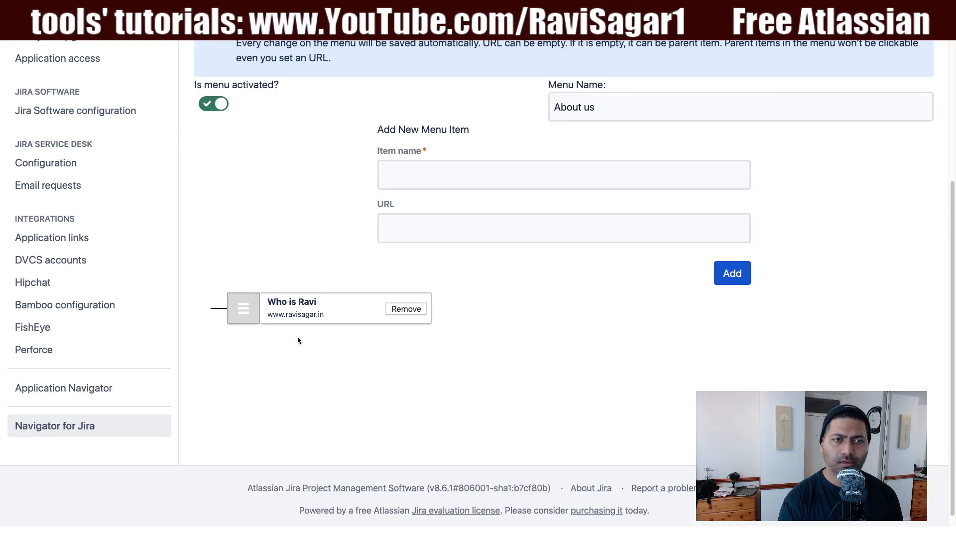
{"action": "scroll", "coordinate": [297, 340], "scroll_direction": "up", "scroll_amount": 3}
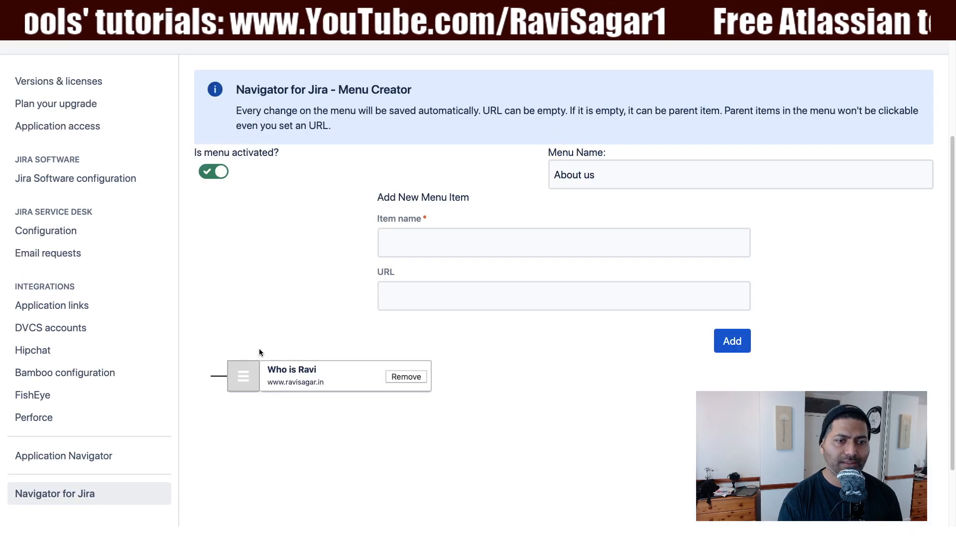
{"action": "triple_click", "coordinate": [281, 382]}
{"action": "left_click", "coordinate": [315, 382]}
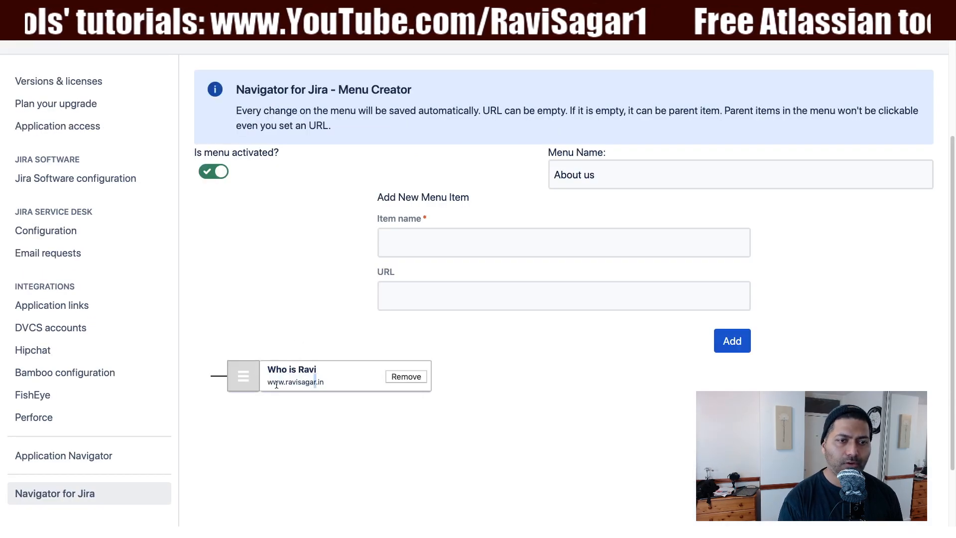
{"action": "left_click", "coordinate": [288, 383], "text": "shift"}
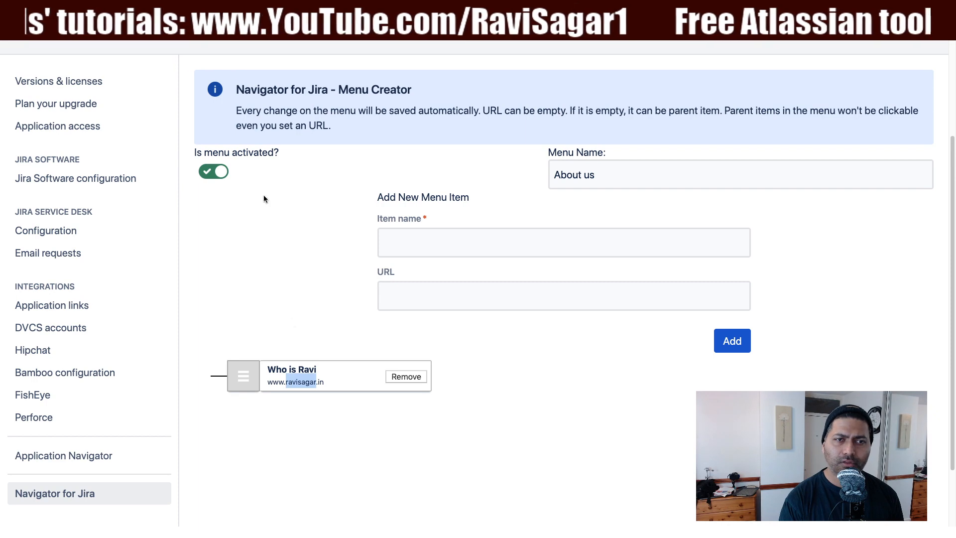
Step: Deactivate the About us menu and activate it again
{"action": "left_click", "coordinate": [217, 174]}
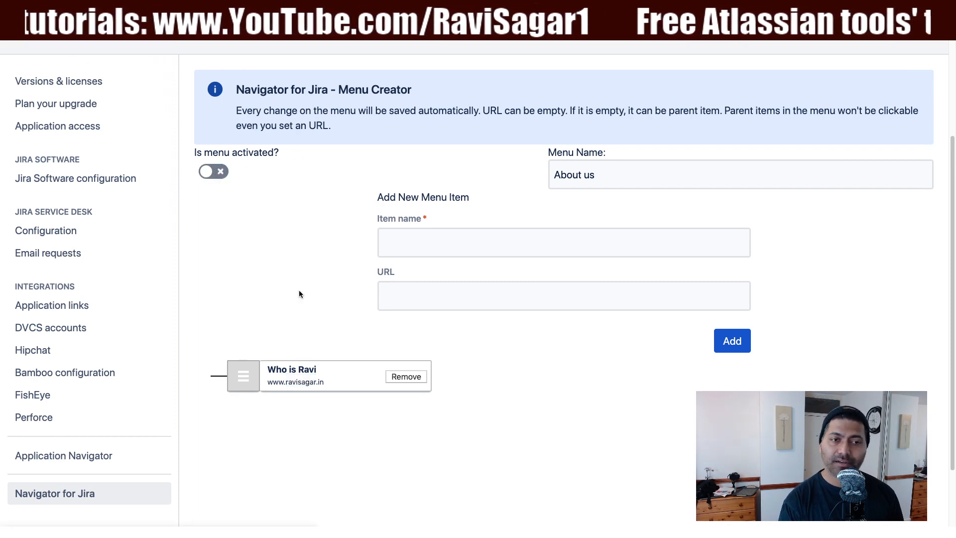
{"action": "left_click_drag", "start_coordinate": [284, 382], "coordinate": [255, 333]}
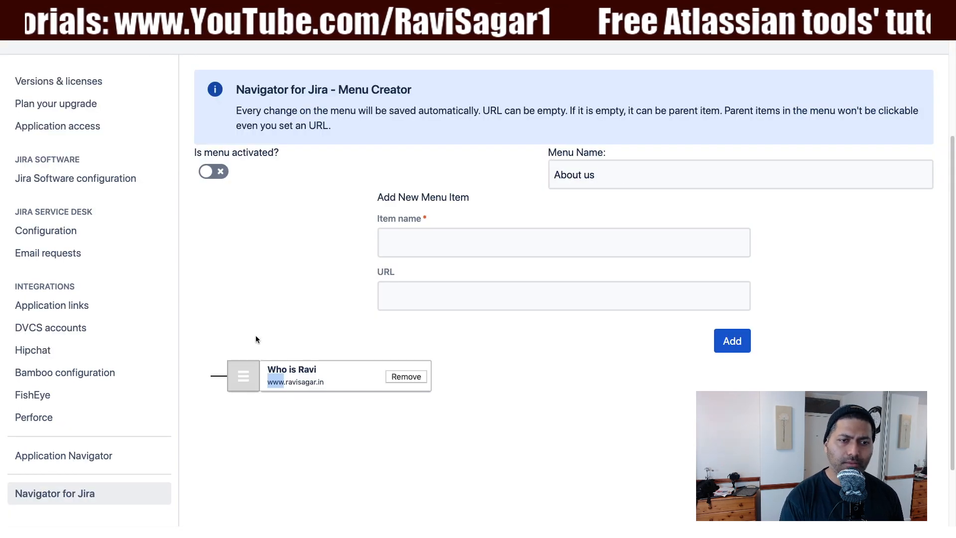
{"action": "left_click", "coordinate": [213, 172]}
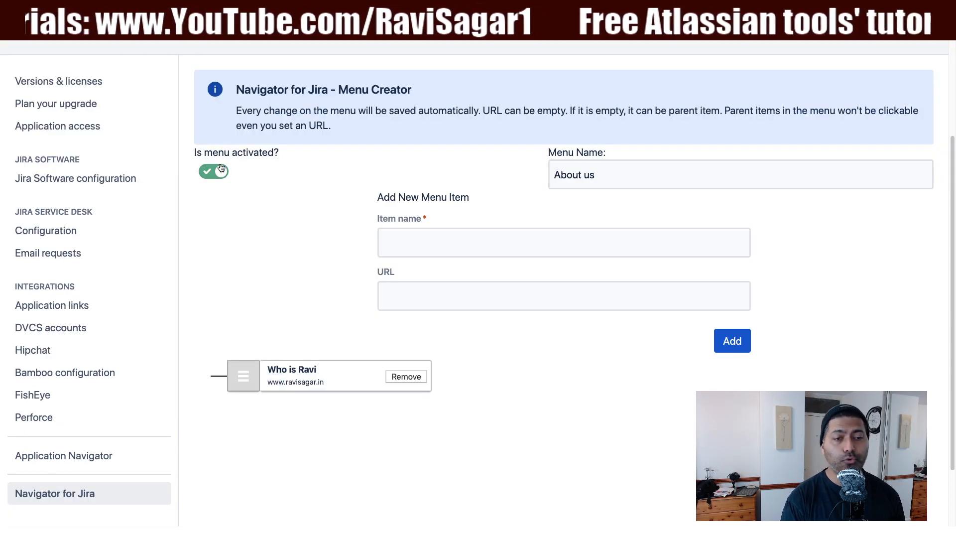
Step: Remove the existing menu item and name a new one "Who is" followed by the site owner's first name
{"action": "left_click", "coordinate": [418, 377]}
{"action": "left_click", "coordinate": [441, 238]}
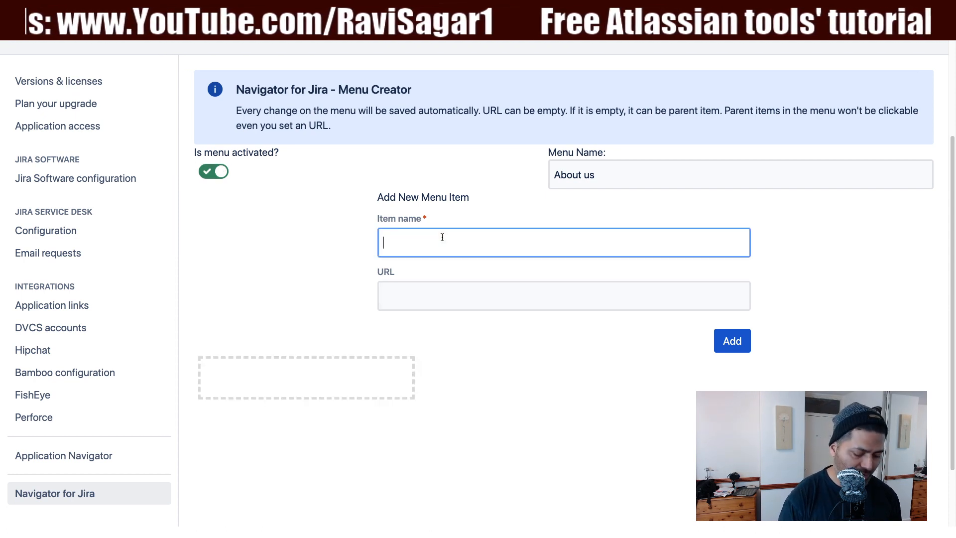
{"action": "type", "text": "Wh"}
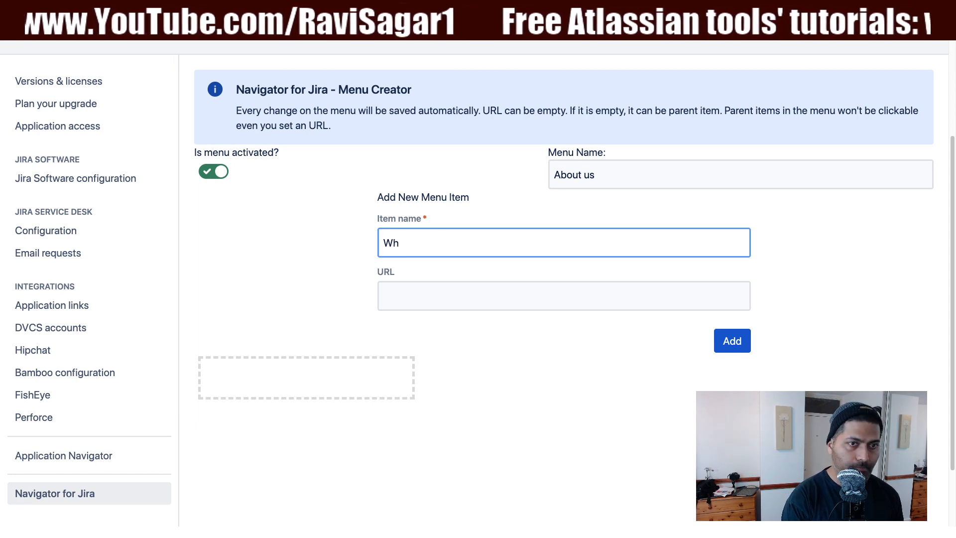
{"action": "type", "text": "o is Ravi"}
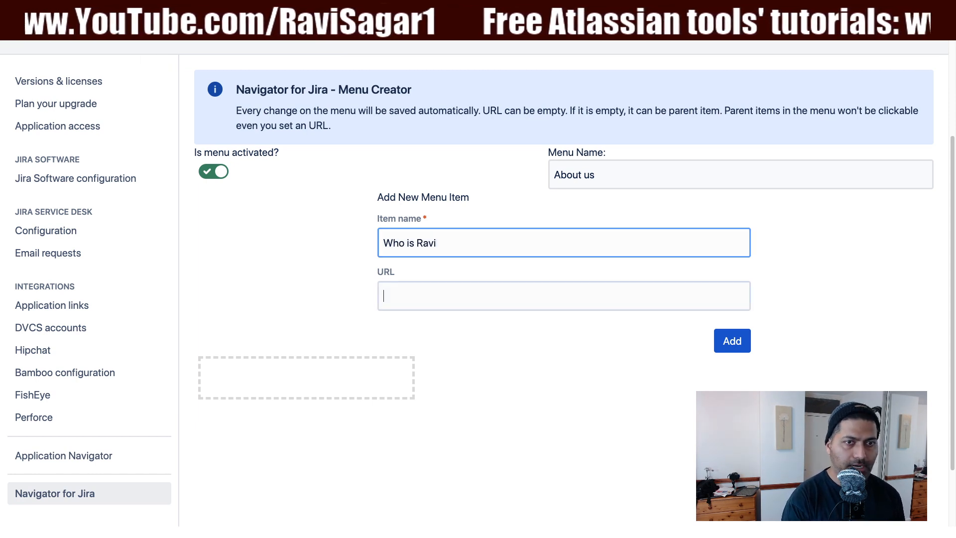
{"action": "key", "text": "Tab"}
{"action": "type", "text": "https:"}
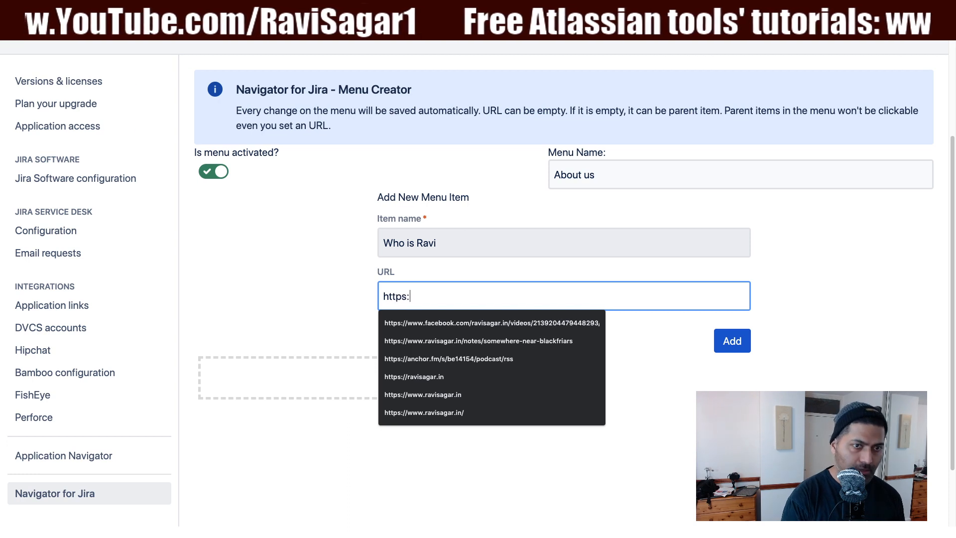
{"action": "type", "text": "//www."}
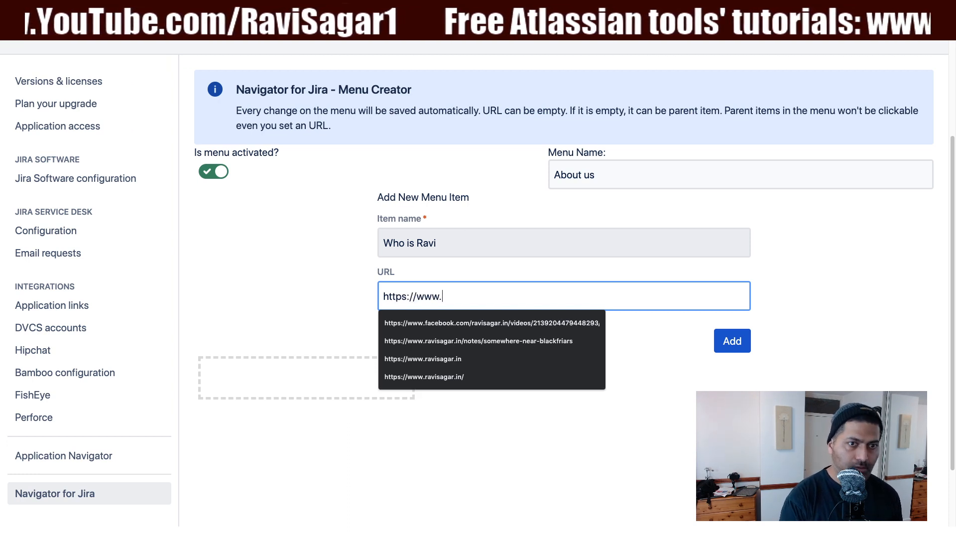
{"action": "type", "text": "ravisagar"}
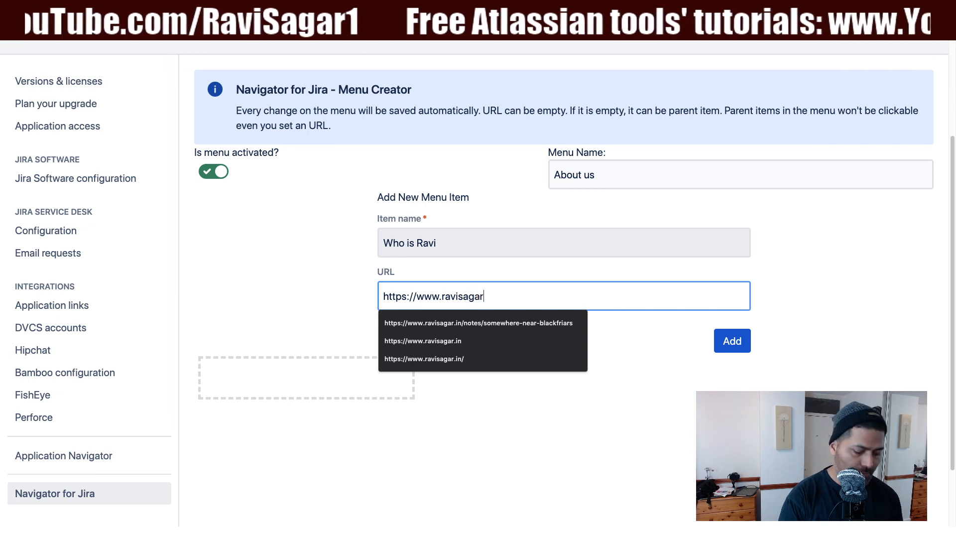
{"action": "type", "text": ".in"}
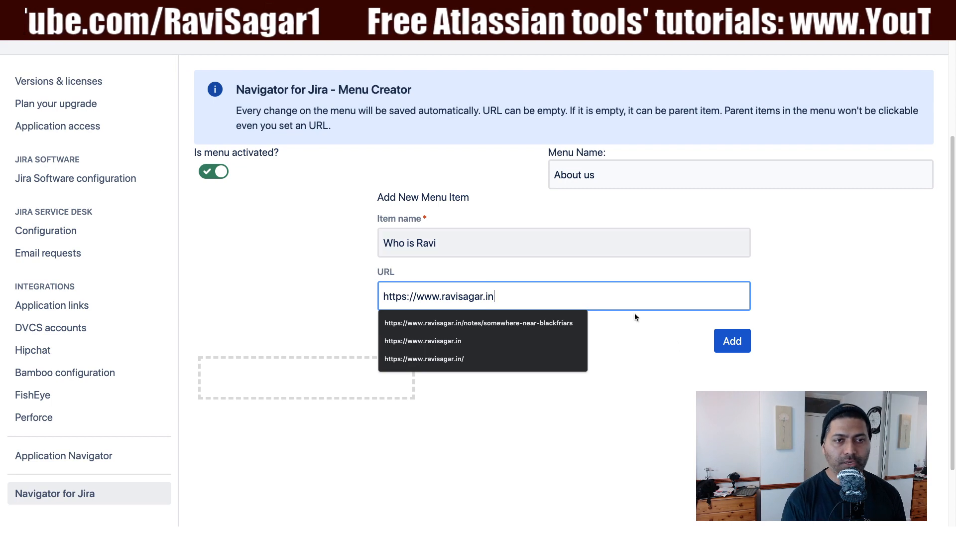
{"action": "left_click", "coordinate": [732, 341]}
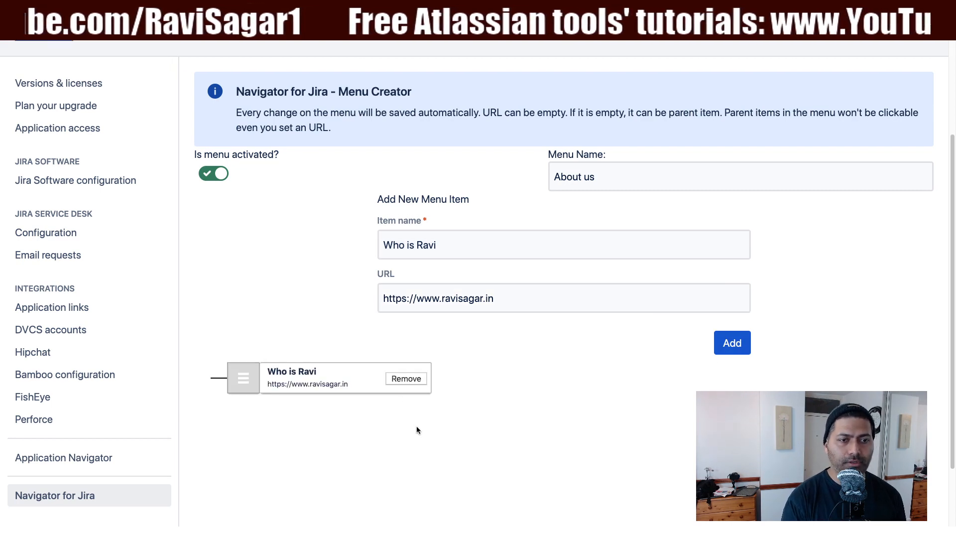
Step: Reload the page, test the item's link from the About us header menu, and return to the Menu Creator
{"action": "scroll", "coordinate": [292, 123], "scroll_direction": "up", "scroll_amount": 3}
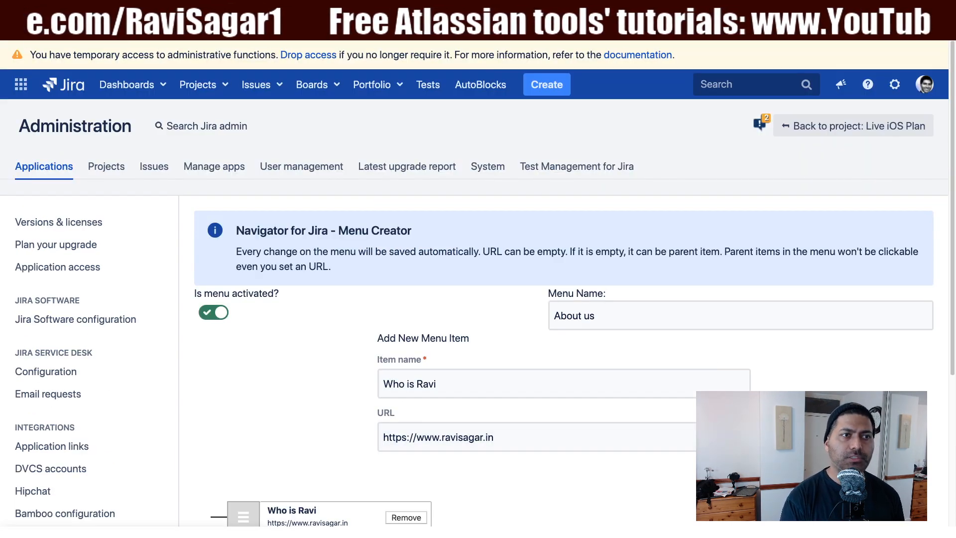
{"action": "key", "text": "super+r"}
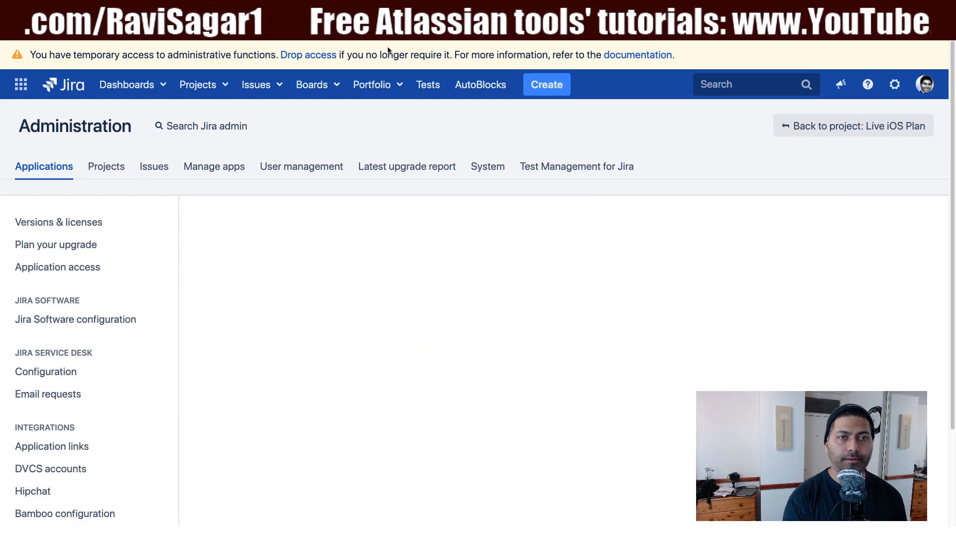
{"action": "left_click", "coordinate": [563, 98]}
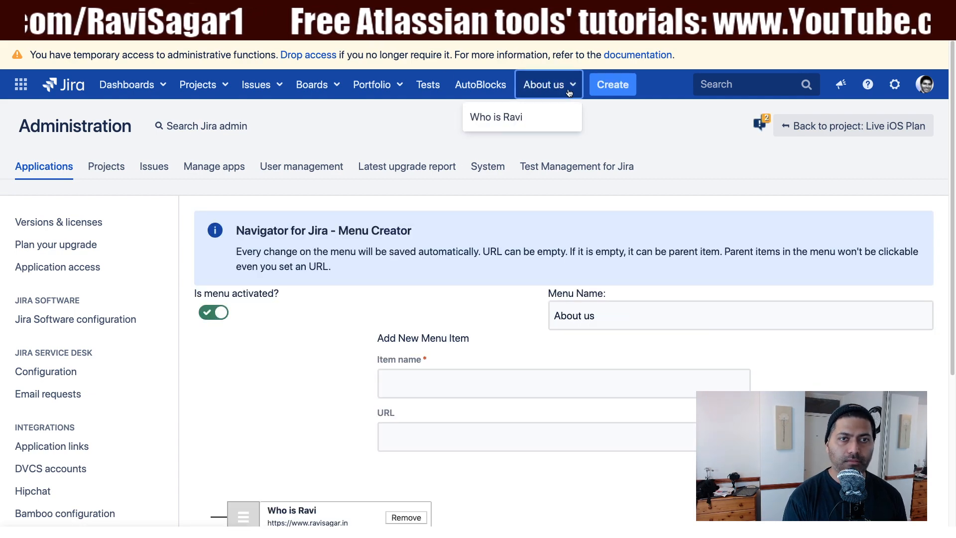
{"action": "left_click", "coordinate": [519, 125]}
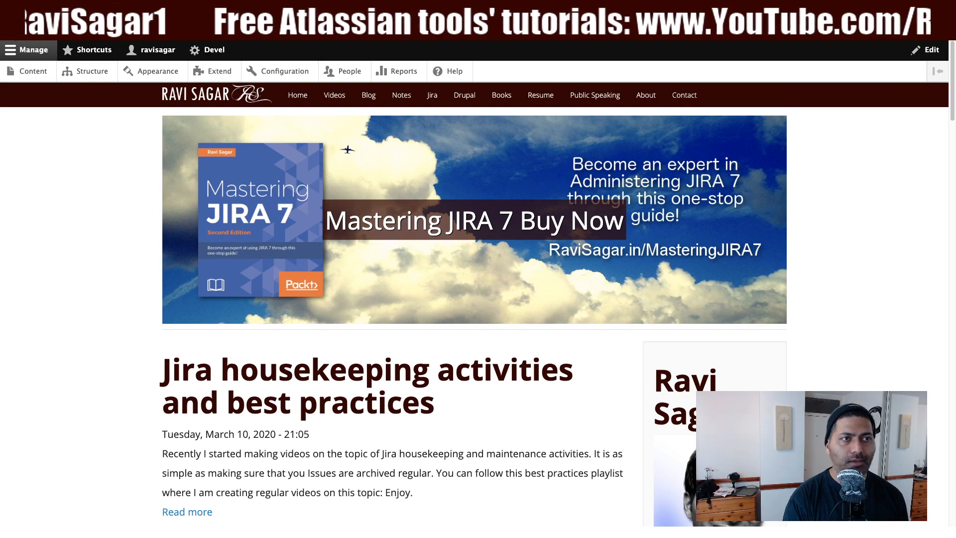
{"action": "key", "text": "alt+Left"}
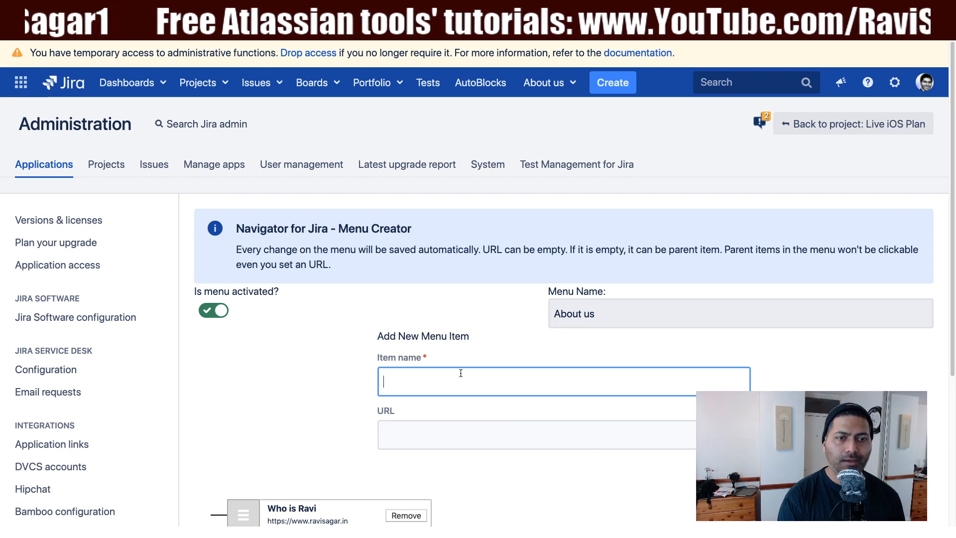
Step: Add a parent menu item named Team with an empty URL
{"action": "scroll", "coordinate": [263, 484], "scroll_direction": "down", "scroll_amount": 4}
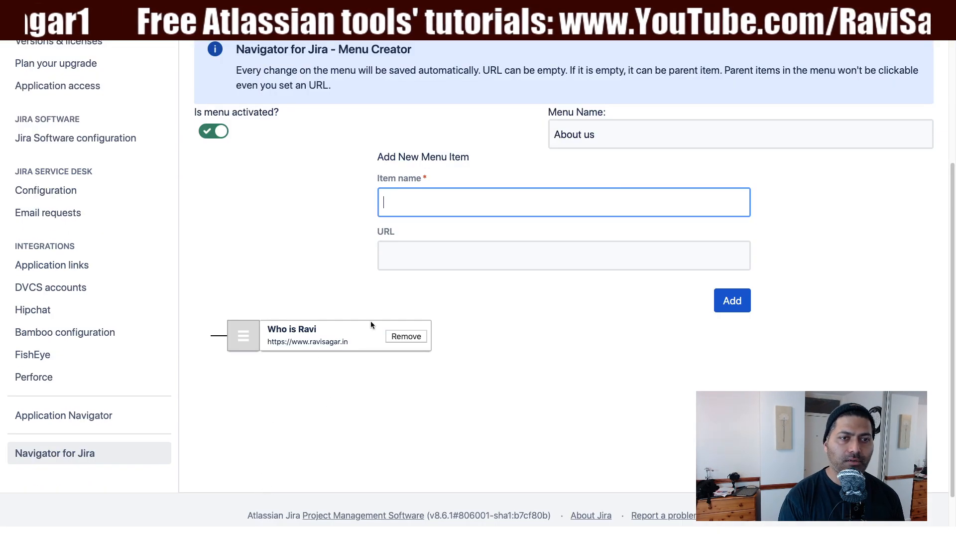
{"action": "scroll", "coordinate": [454, 225], "scroll_direction": "up", "scroll_amount": 2}
{"action": "double_click", "coordinate": [455, 171]}
{"action": "triple_click", "coordinate": [455, 170]}
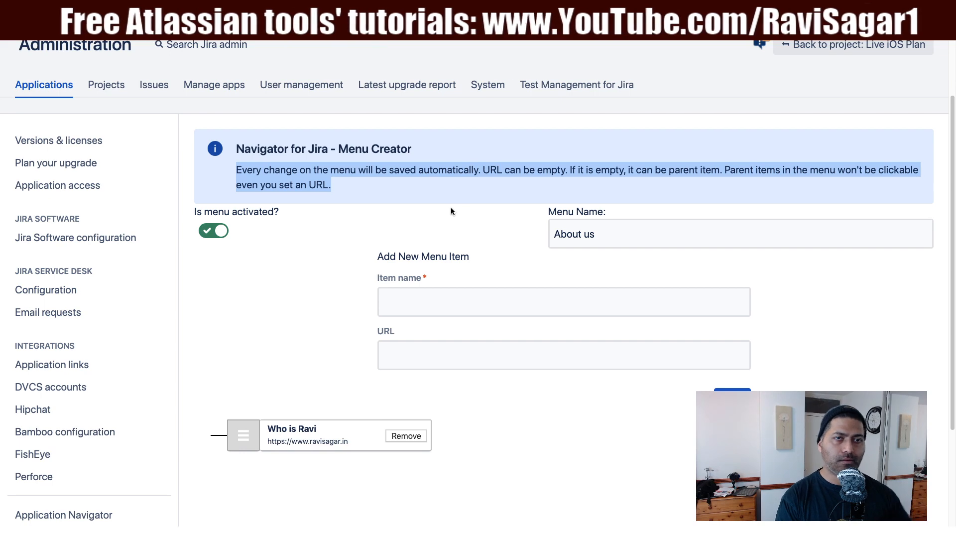
{"action": "left_click", "coordinate": [454, 301]}
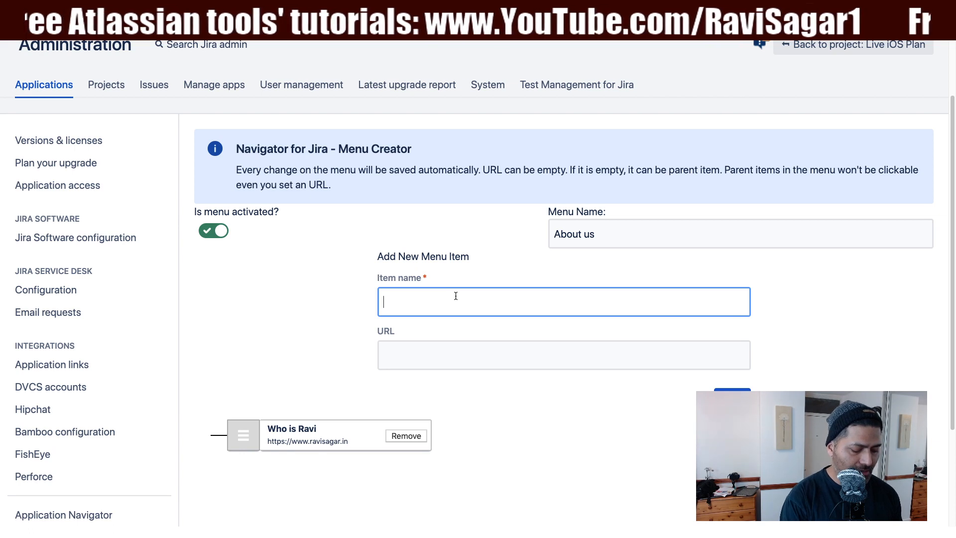
{"action": "type", "text": "Team"}
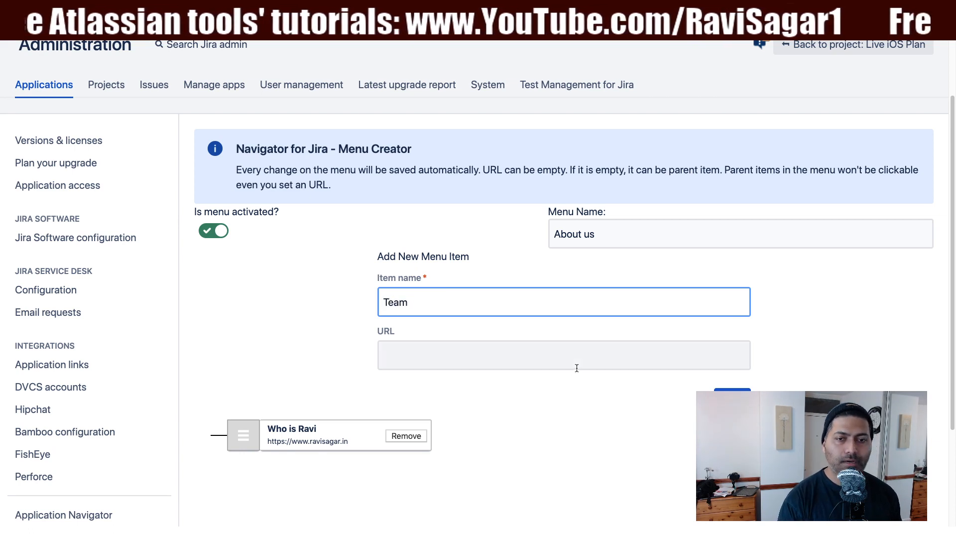
{"action": "left_click", "coordinate": [732, 398]}
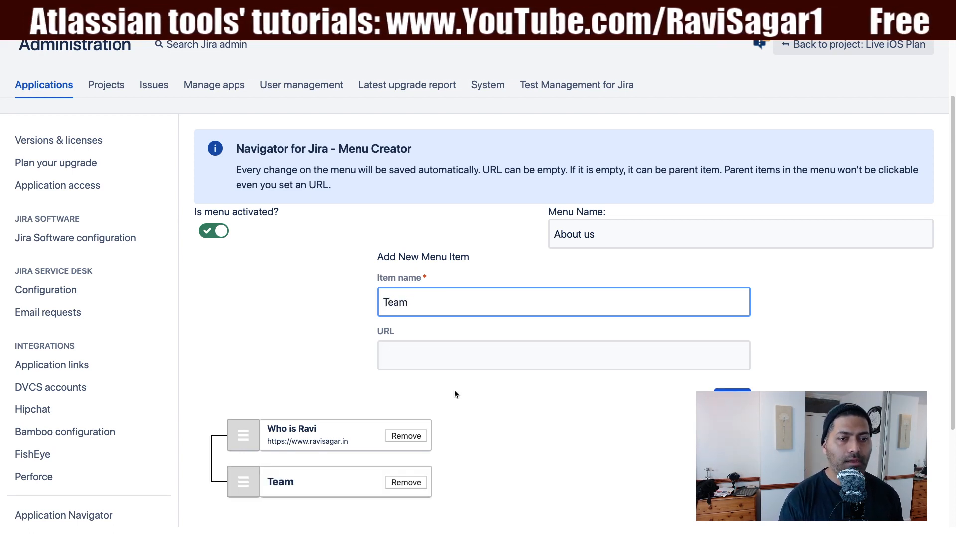
Step: Replace the item name with "Founders" for the next menu item
{"action": "scroll", "coordinate": [454, 390], "scroll_direction": "down", "scroll_amount": 2}
{"action": "left_click_drag", "start_coordinate": [431, 232], "coordinate": [286, 229]}
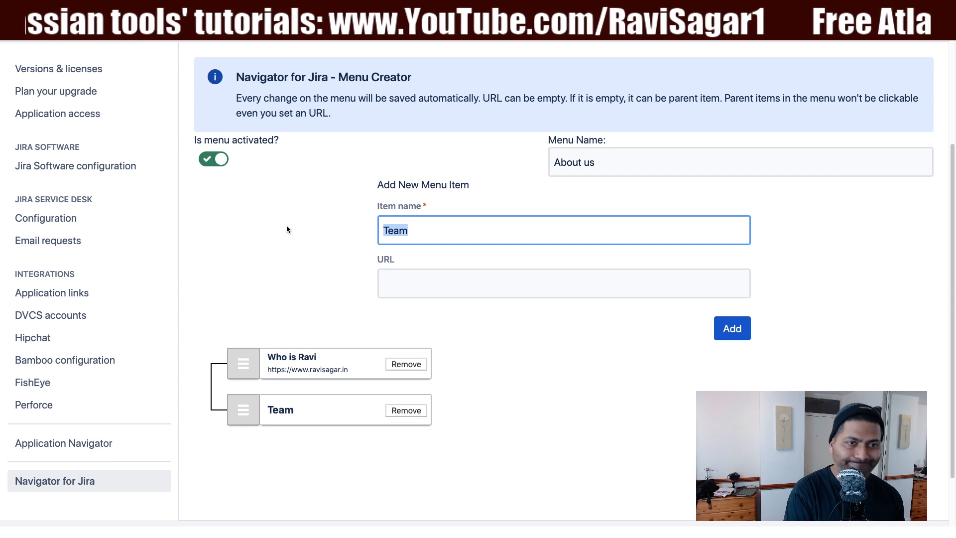
{"action": "type", "text": "Team"}
{"action": "key", "text": "BackSpace"}
{"action": "key", "text": "BackSpace"}
{"action": "key", "text": "BackSpace"}
{"action": "key", "text": "BackSpace"}
{"action": "type", "text": "Founders"}
{"action": "left_click", "coordinate": [449, 288]}
{"action": "type", "text": "ht"}
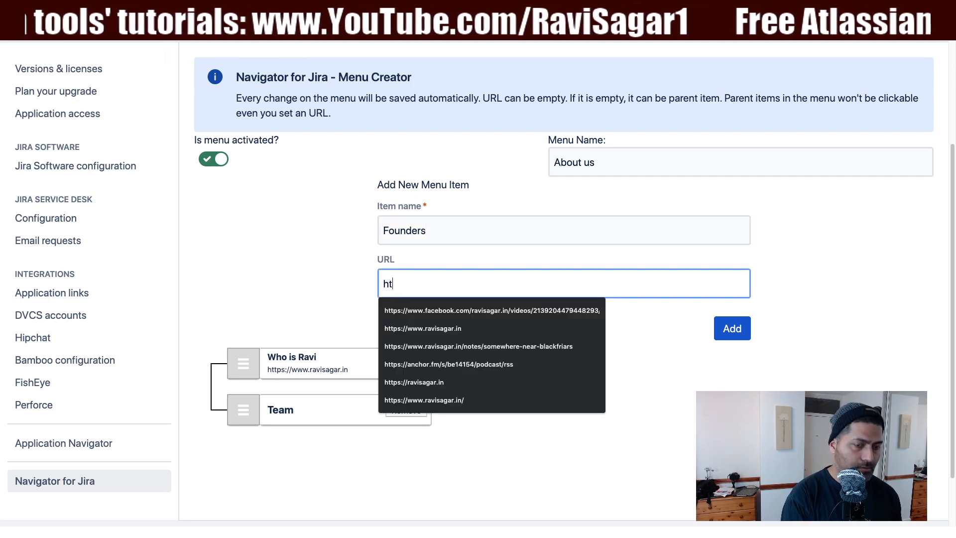
{"action": "type", "text": "tp://ww"}
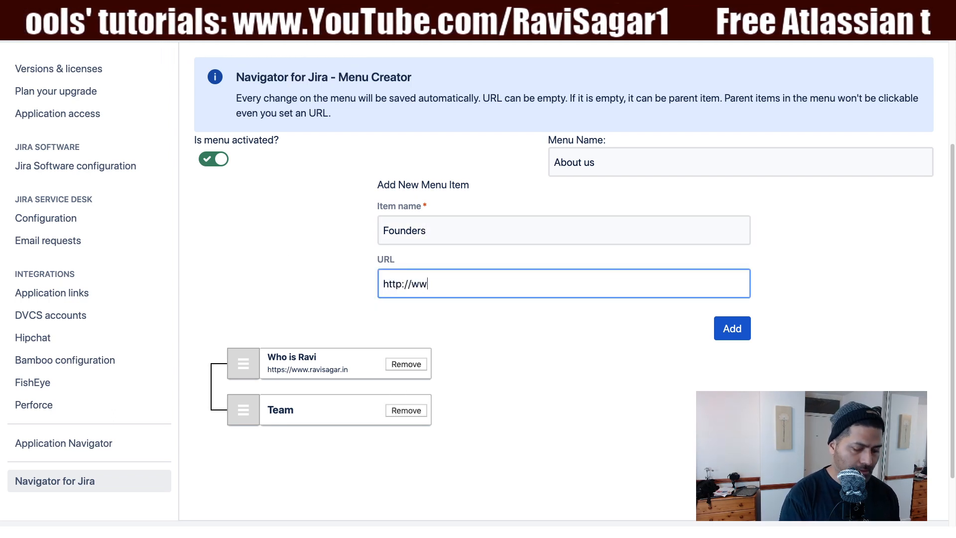
{"action": "type", "text": "w.google.com"}
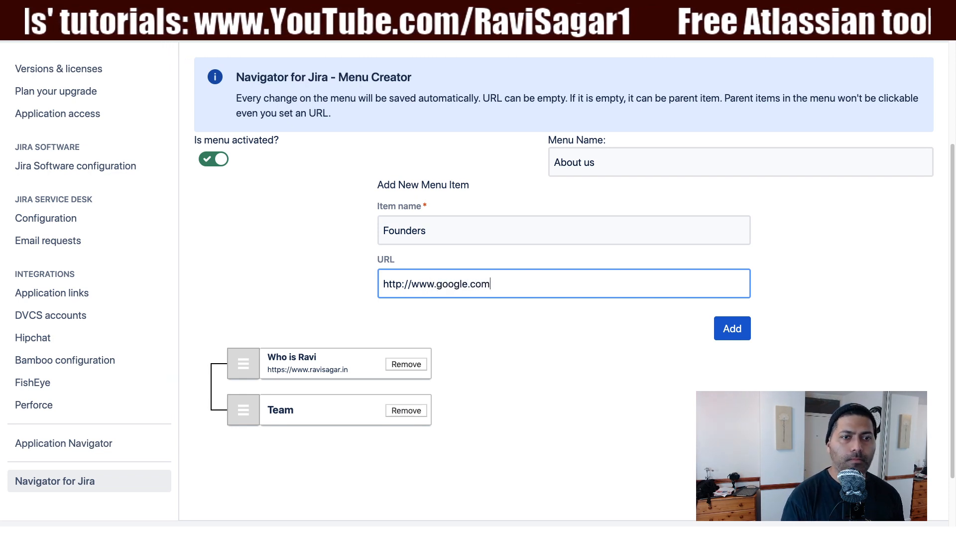
{"action": "left_click", "coordinate": [741, 327]}
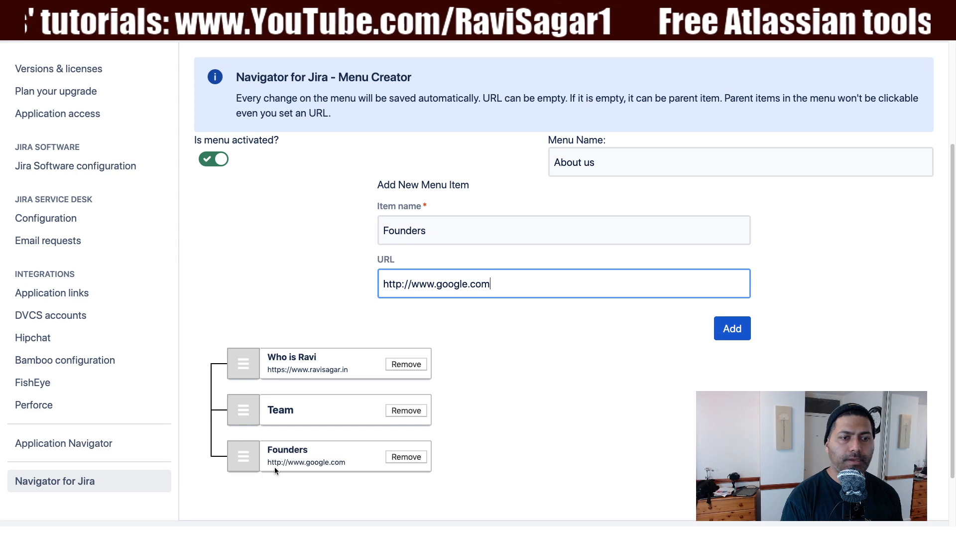
{"action": "left_click_drag", "start_coordinate": [239, 451], "coordinate": [278, 452]}
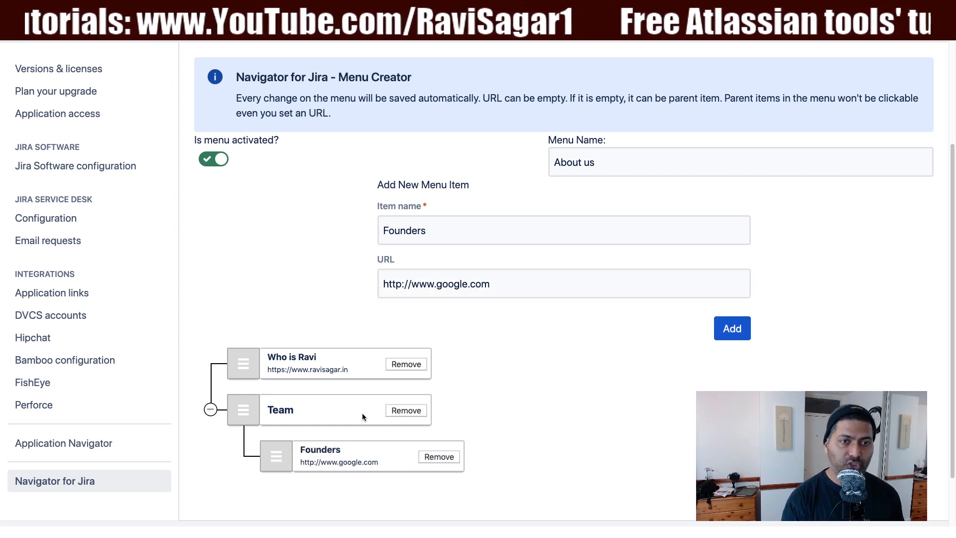
{"action": "double_click", "coordinate": [444, 226]}
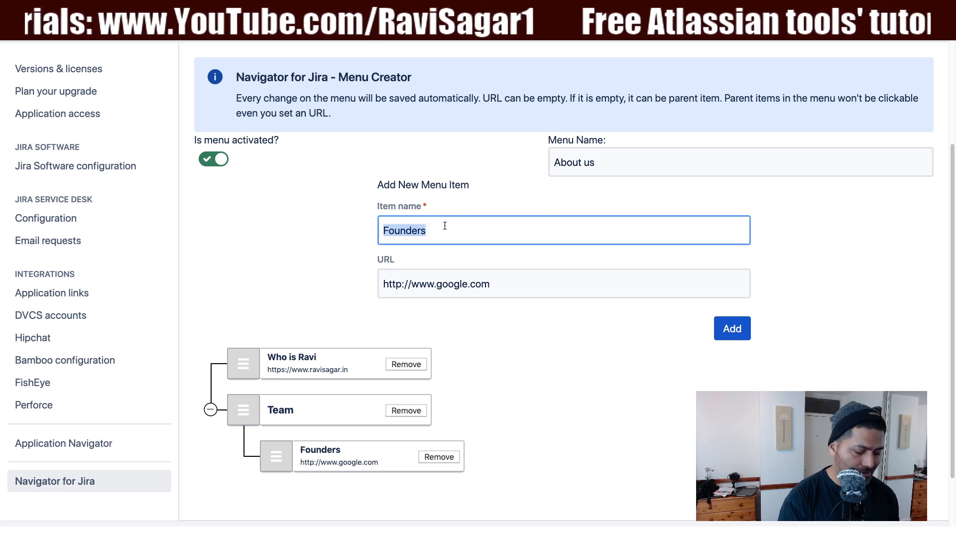
{"action": "type", "text": "History"}
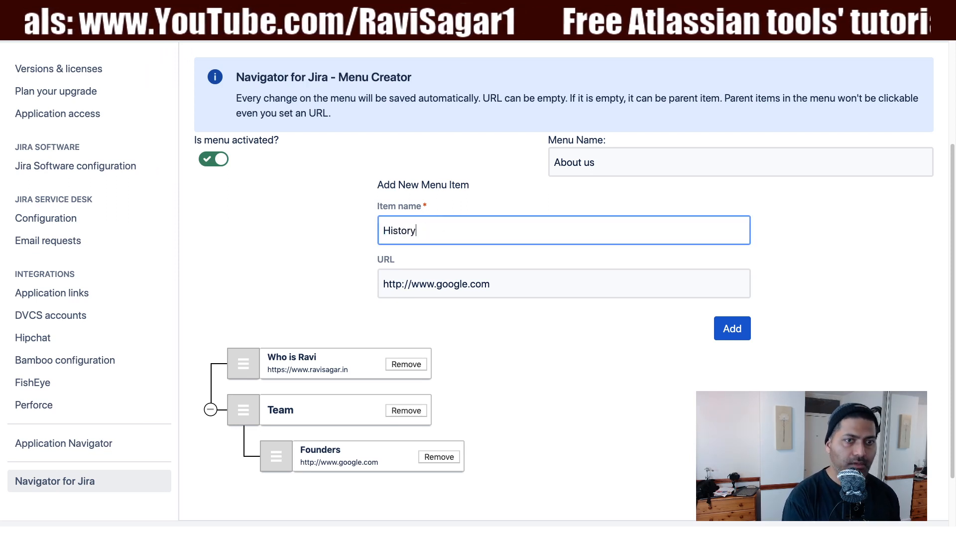
{"action": "key", "text": "Tab"}
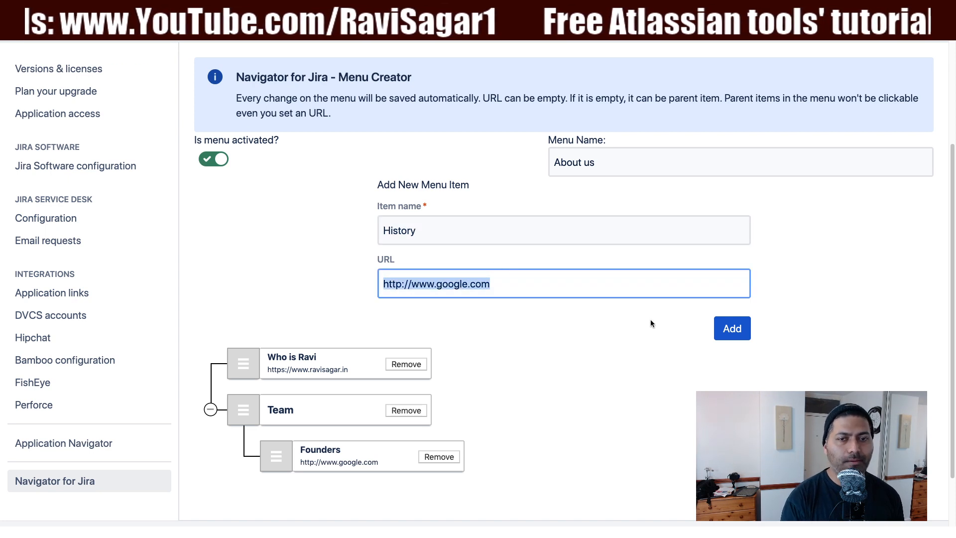
{"action": "left_click", "coordinate": [731, 328]}
{"action": "left_click_drag", "start_coordinate": [239, 503], "coordinate": [306, 504]}
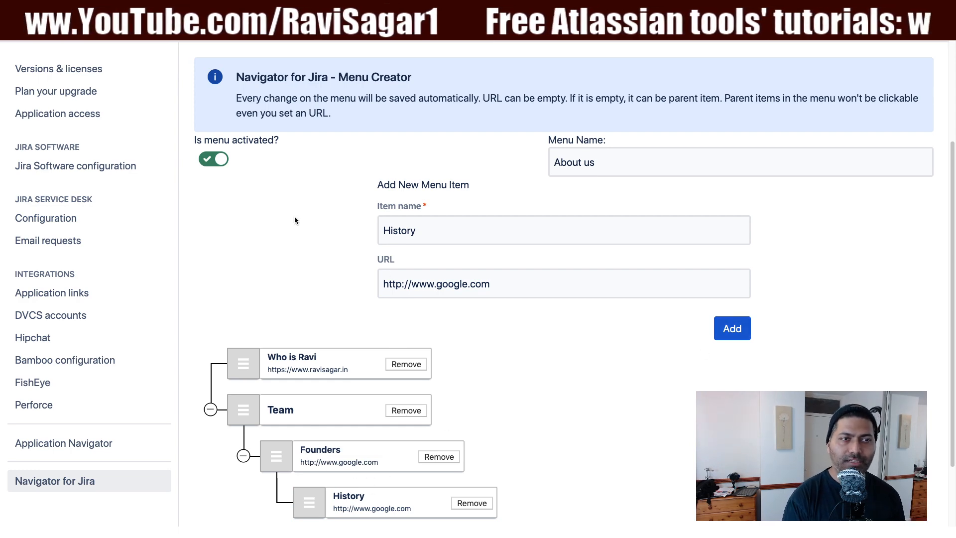
Step: Reload the page and check how the nested Team and Founders submenus open in the About us header menu
{"action": "scroll", "coordinate": [301, 228], "scroll_direction": "up", "scroll_amount": 2}
{"action": "scroll", "coordinate": [234, 205], "scroll_direction": "up", "scroll_amount": 1}
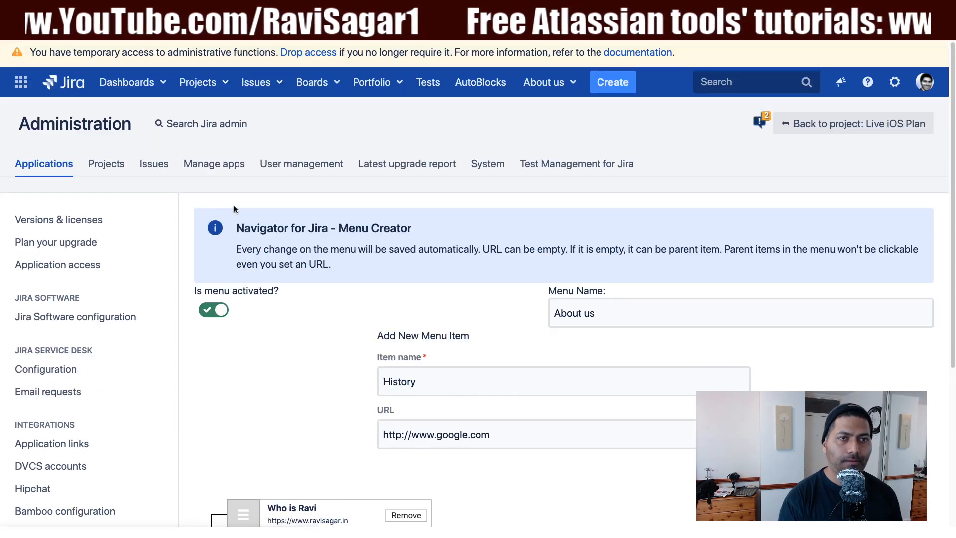
{"action": "key", "text": "super+r"}
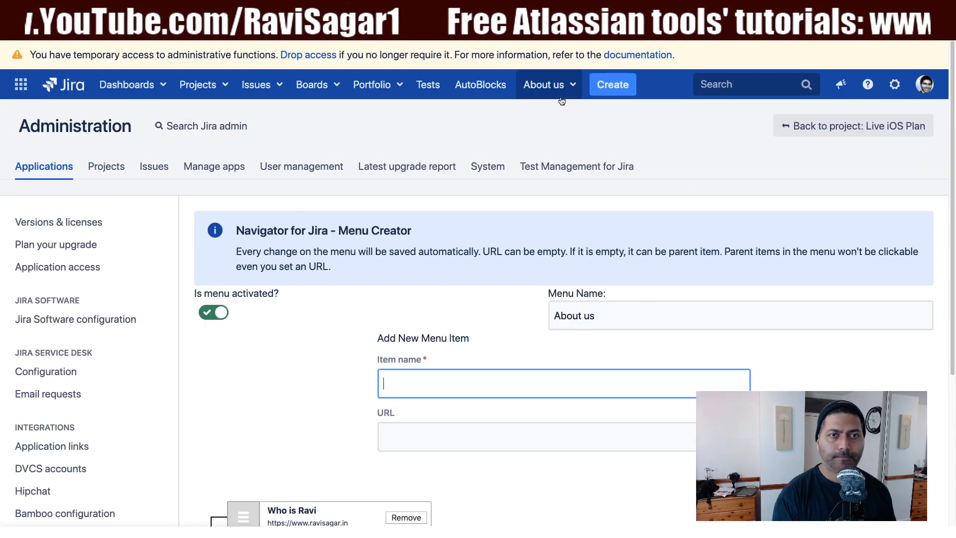
{"action": "left_click", "coordinate": [578, 96]}
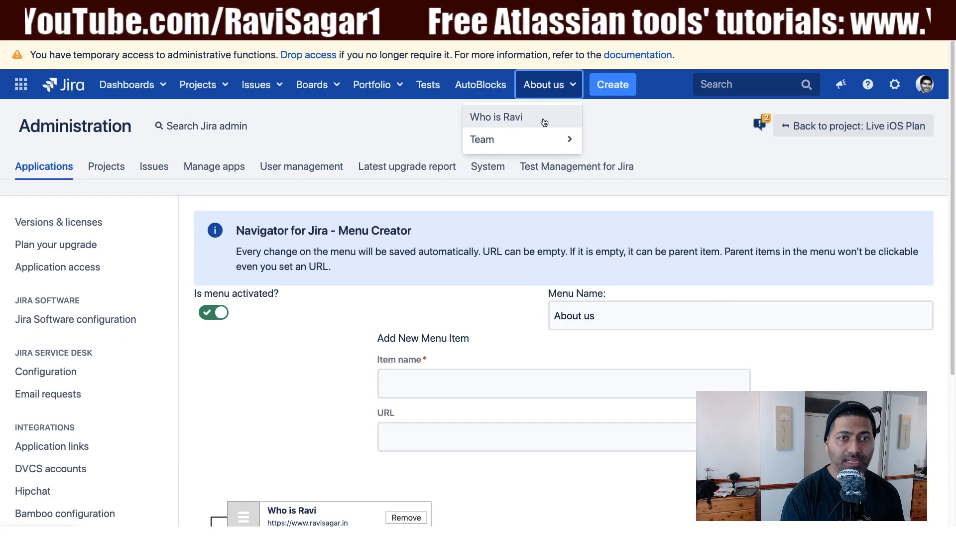
{"action": "left_click", "coordinate": [493, 147]}
{"action": "left_click", "coordinate": [493, 147]}
{"action": "left_click", "coordinate": [486, 146]}
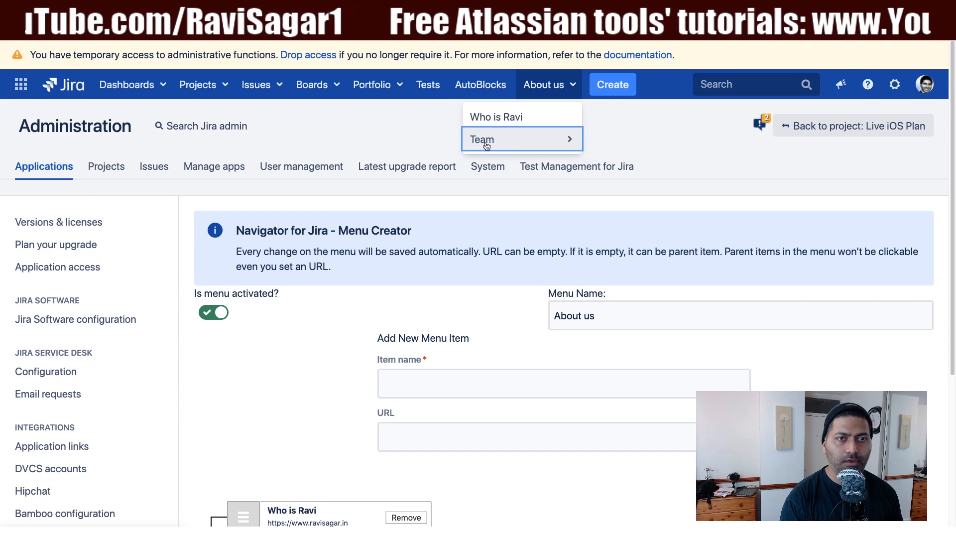
{"action": "mouse_move", "coordinate": [486, 146]}
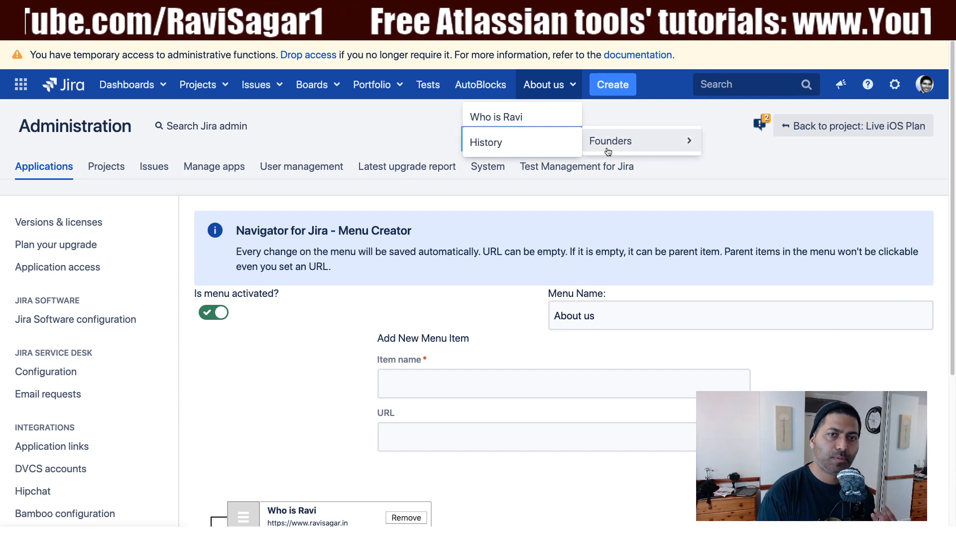
{"action": "left_click", "coordinate": [631, 148]}
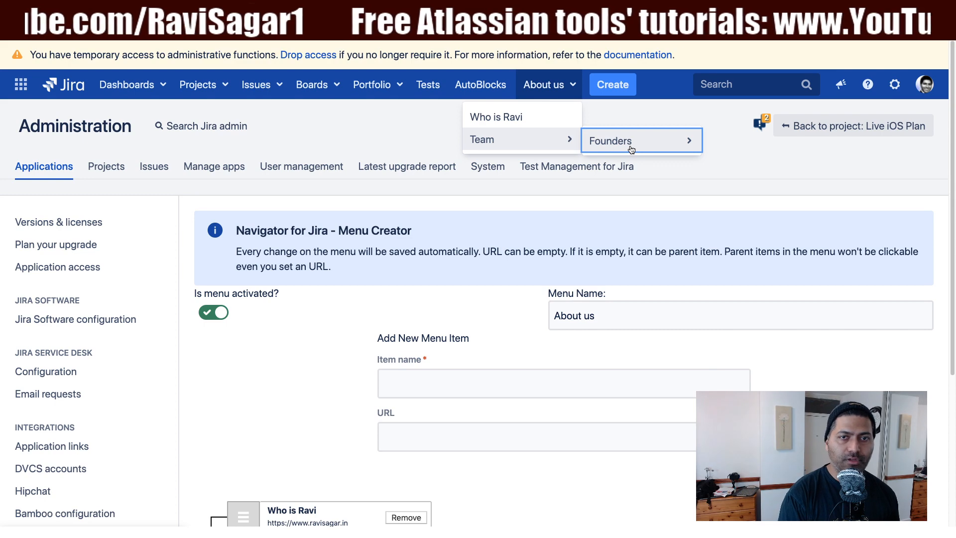
{"action": "left_click", "coordinate": [632, 147]}
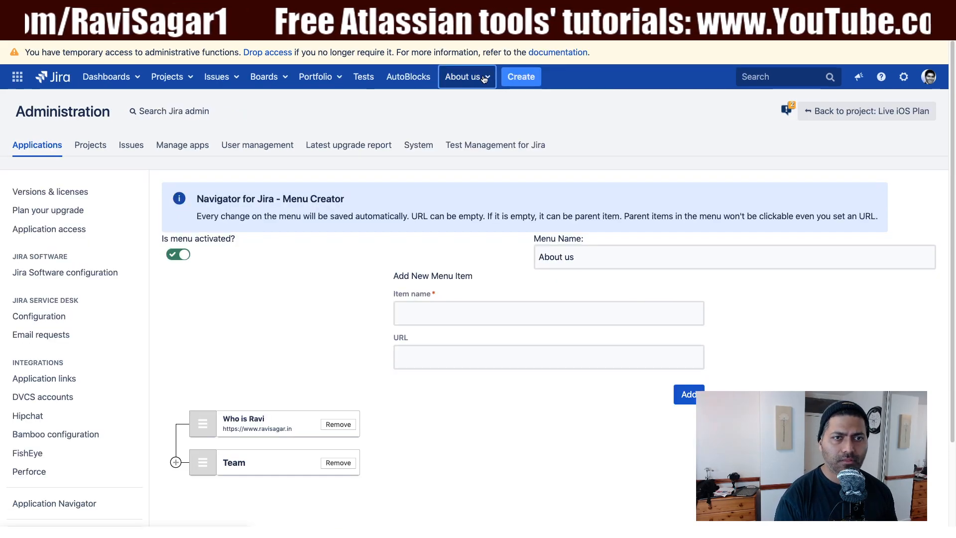
{"action": "left_click", "coordinate": [543, 85]}
{"action": "mouse_move", "coordinate": [566, 139]}
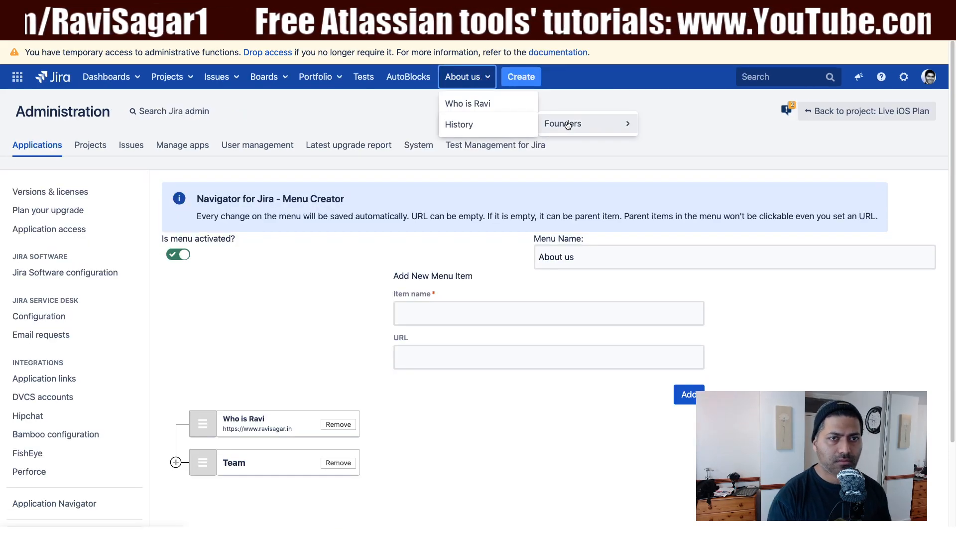
{"action": "left_click", "coordinate": [355, 246]}
Step: Expand the Team and Founders branches and move History up one level to sit directly under Team
{"action": "left_click", "coordinate": [175, 461]}
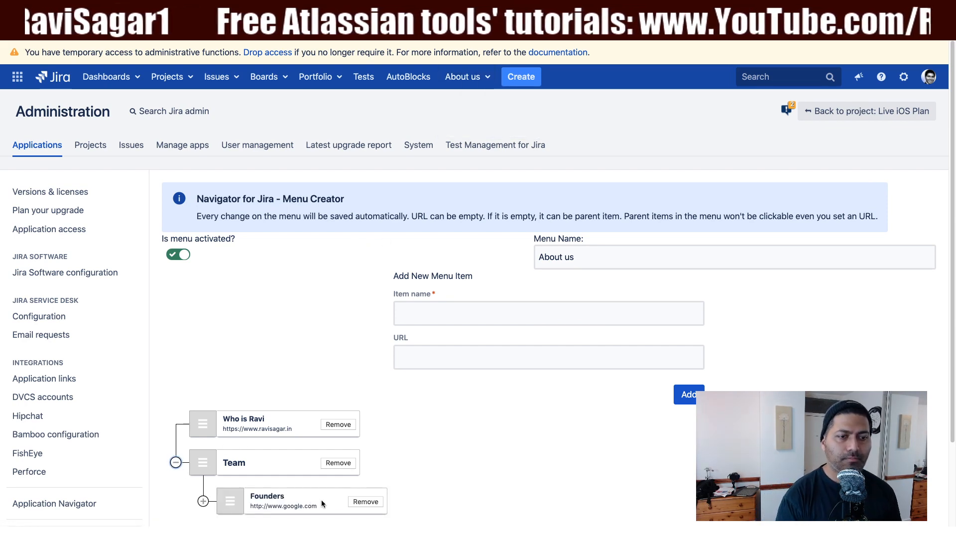
{"action": "left_click", "coordinate": [203, 500]}
{"action": "scroll", "coordinate": [298, 478], "scroll_direction": "down", "scroll_amount": 3}
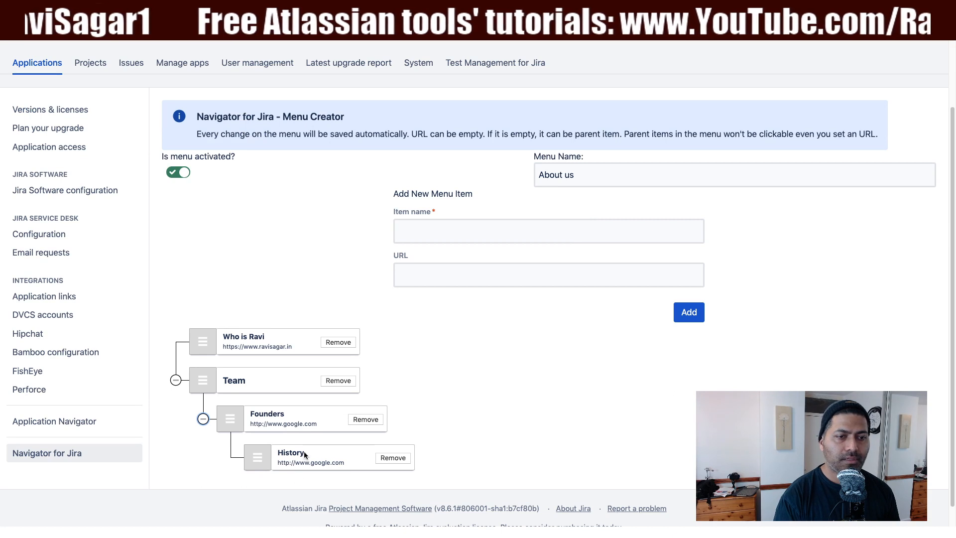
{"action": "left_click_drag", "start_coordinate": [290, 460], "coordinate": [264, 457]}
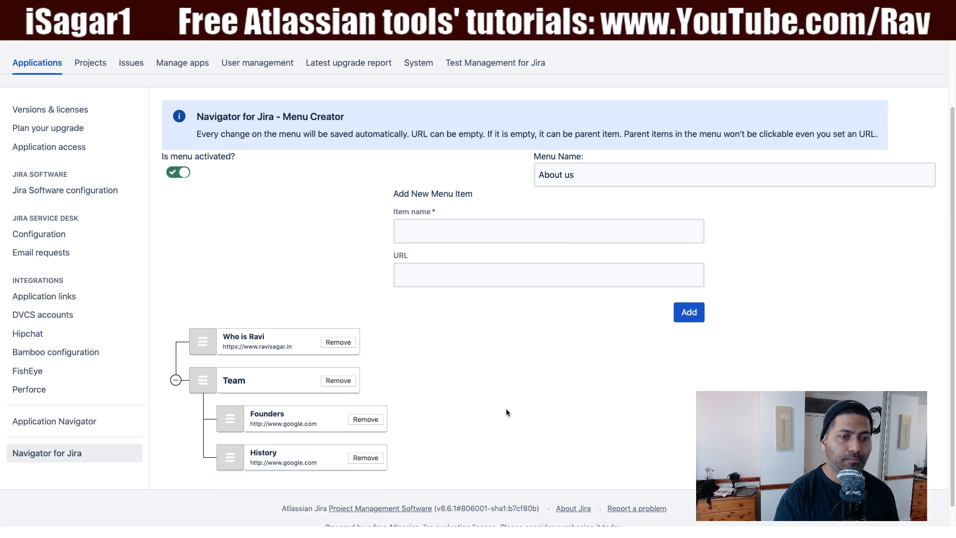
Step: Reload the page and check the items of the Team submenu in the About us header menu
{"action": "scroll", "coordinate": [538, 399], "scroll_direction": "up", "scroll_amount": 3}
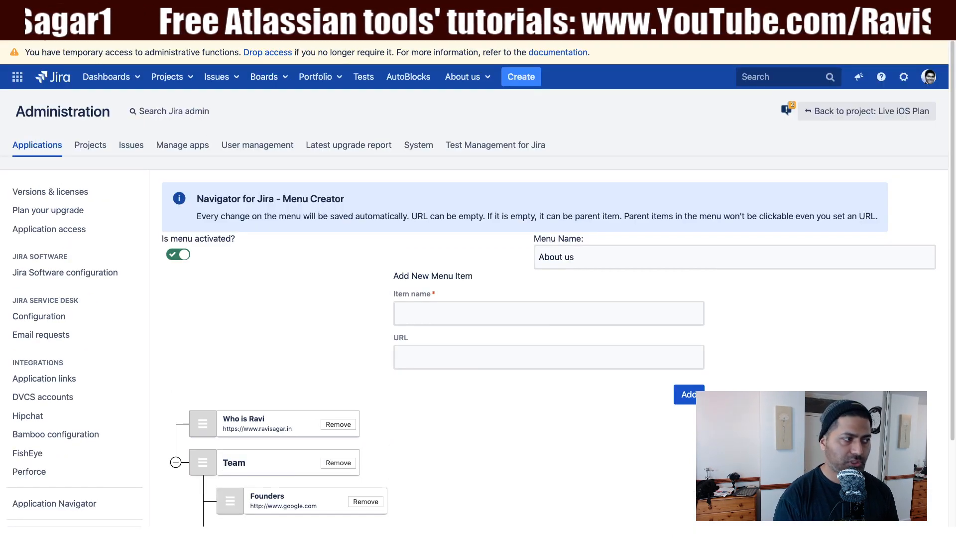
{"action": "key", "text": "super+r"}
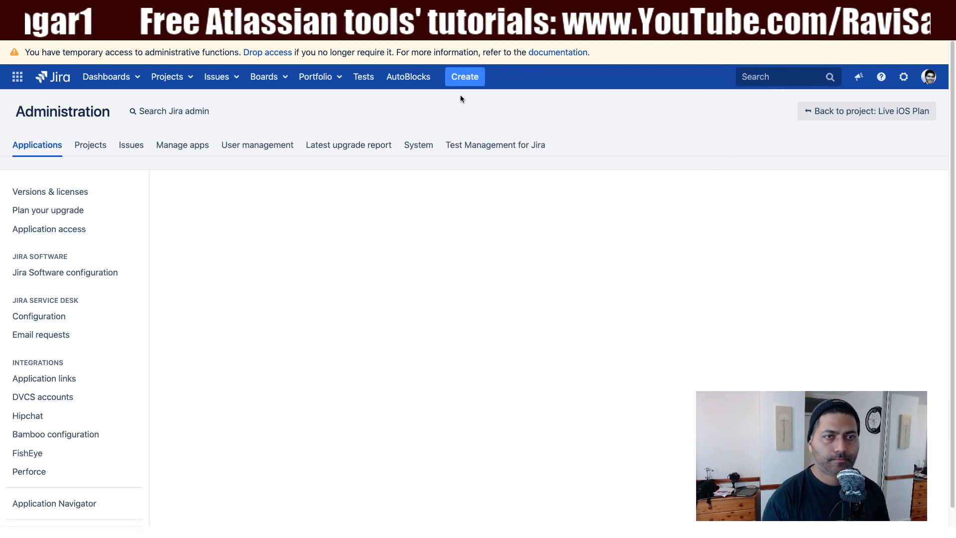
{"action": "left_click", "coordinate": [464, 77]}
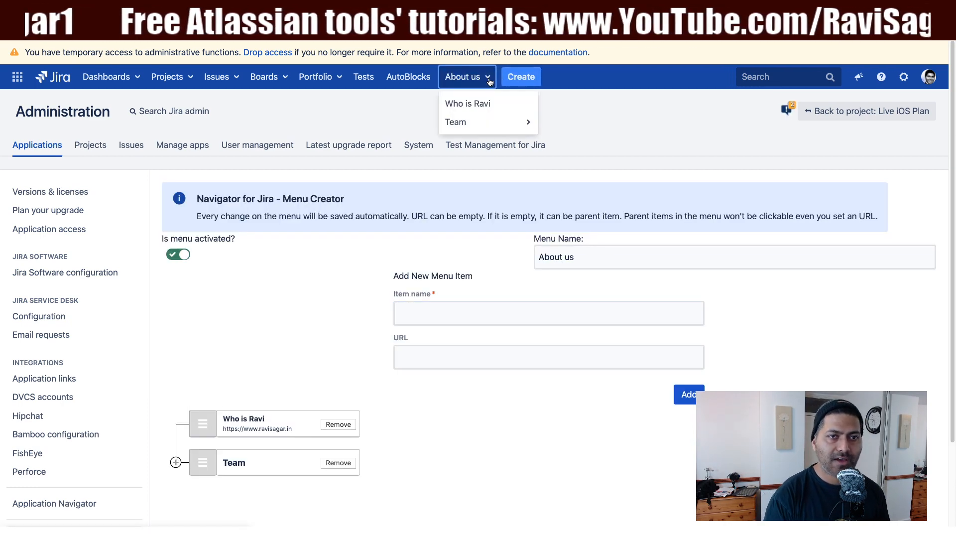
{"action": "mouse_move", "coordinate": [477, 122]}
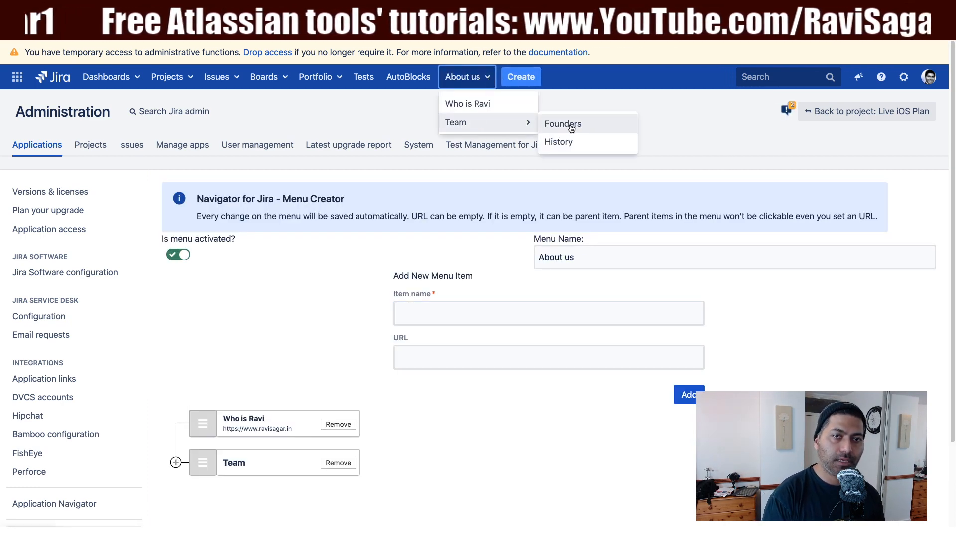